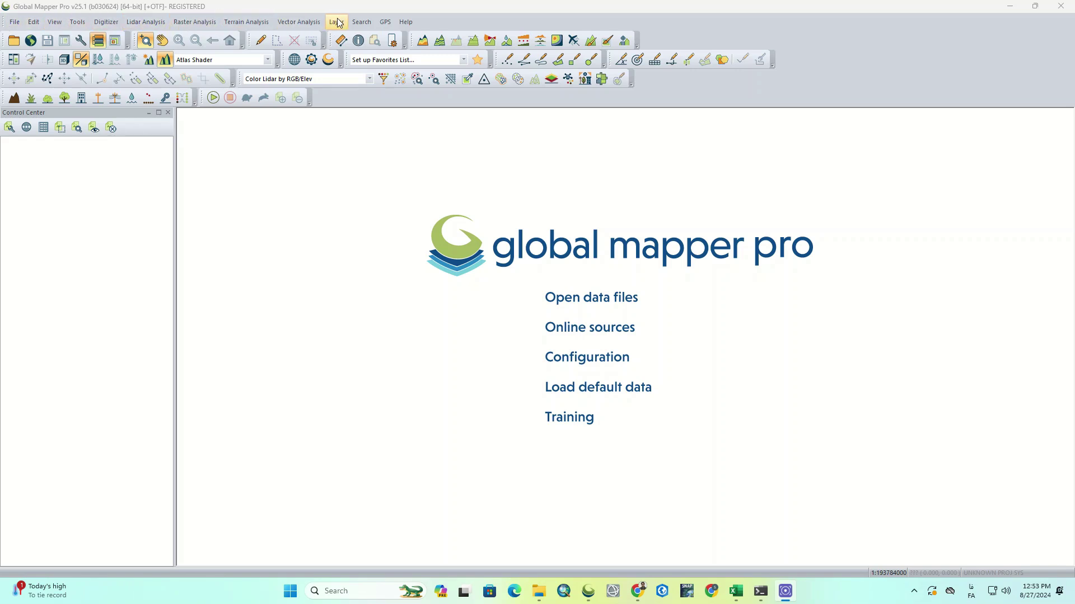
Step: Browse the file and GPS command lists and close them without choosing a command
{"action": "left_click", "coordinate": [14, 24]}
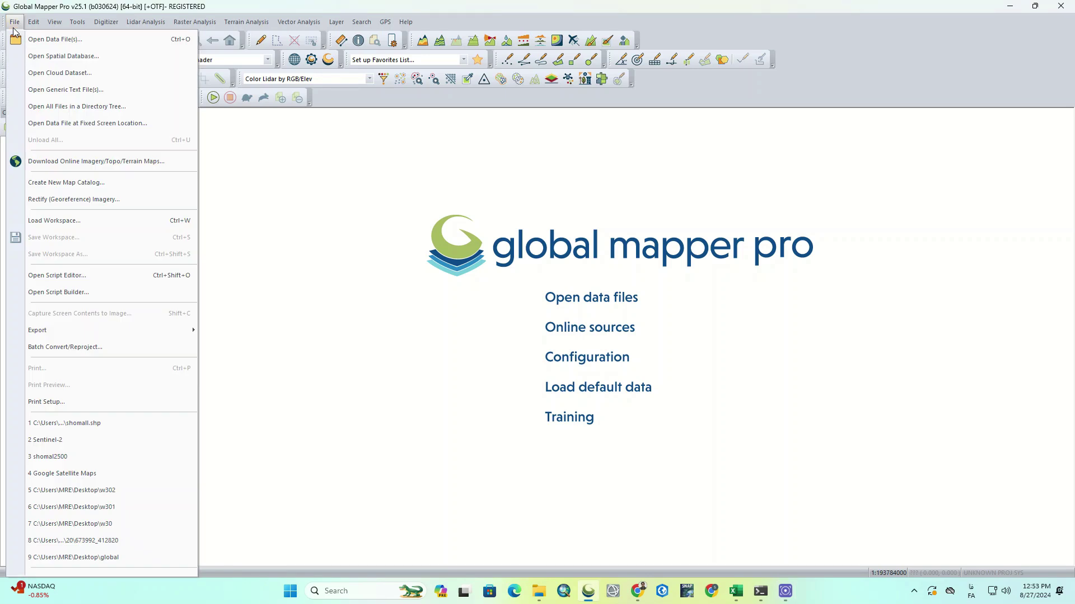
{"action": "mouse_move", "coordinate": [33, 23]}
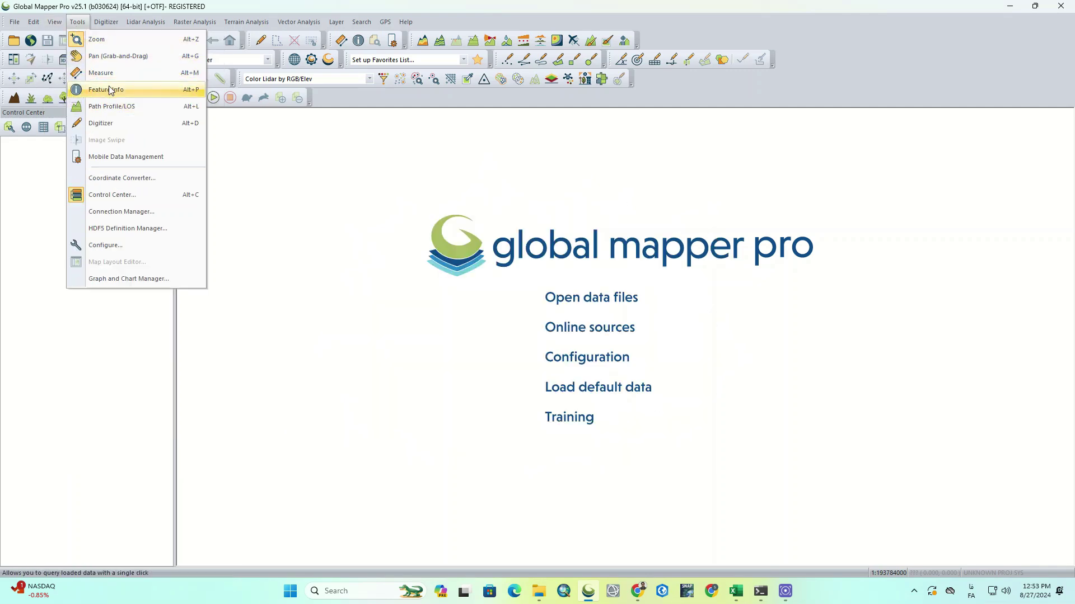
{"action": "mouse_move", "coordinate": [111, 27]}
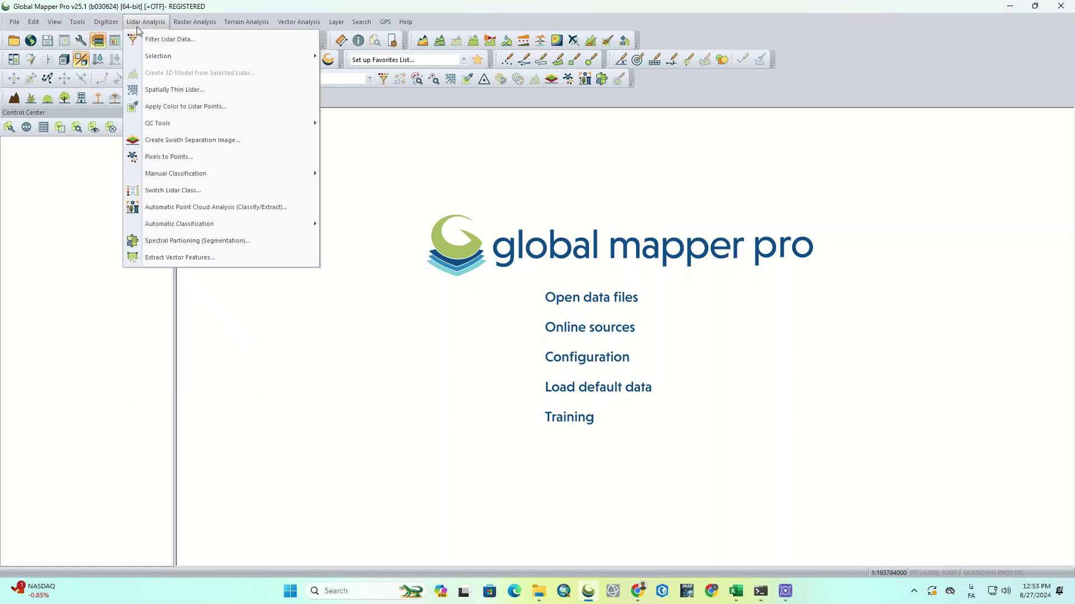
{"action": "mouse_move", "coordinate": [190, 27]}
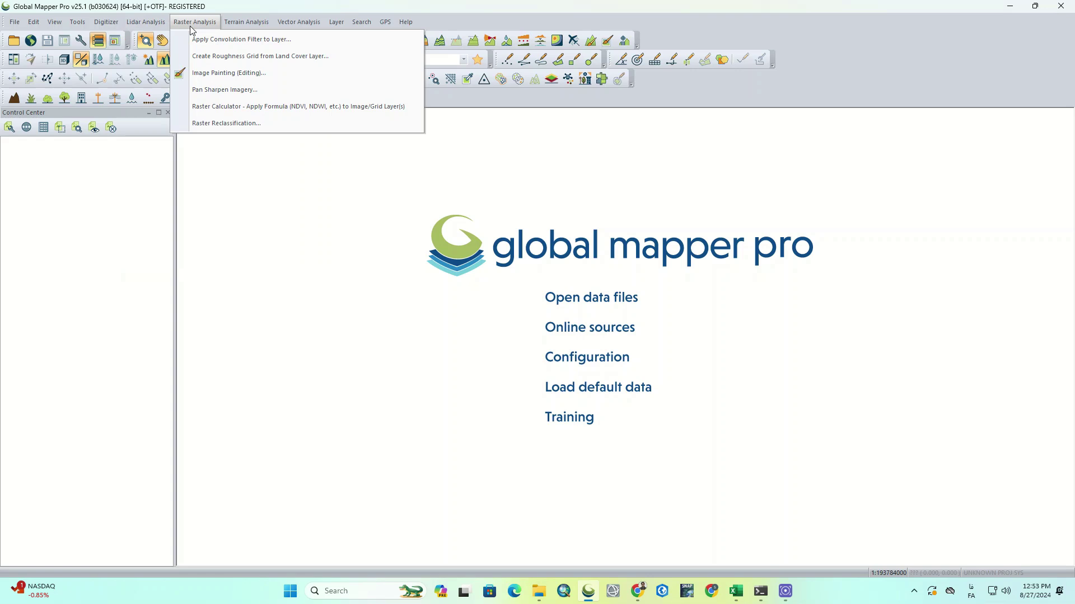
{"action": "mouse_move", "coordinate": [249, 28]}
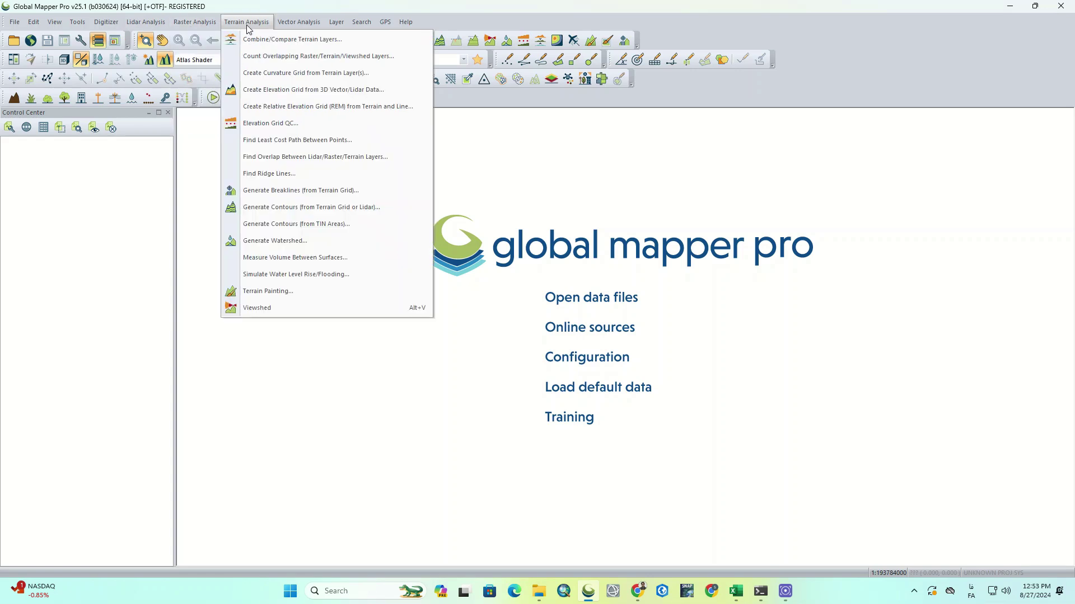
{"action": "mouse_move", "coordinate": [305, 30]}
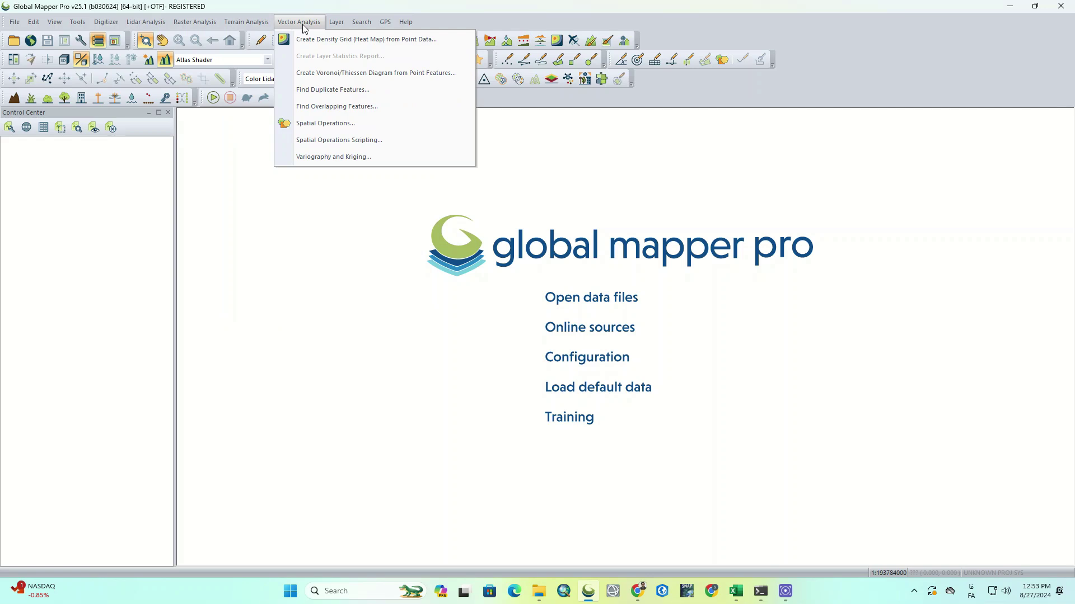
{"action": "mouse_move", "coordinate": [343, 27]}
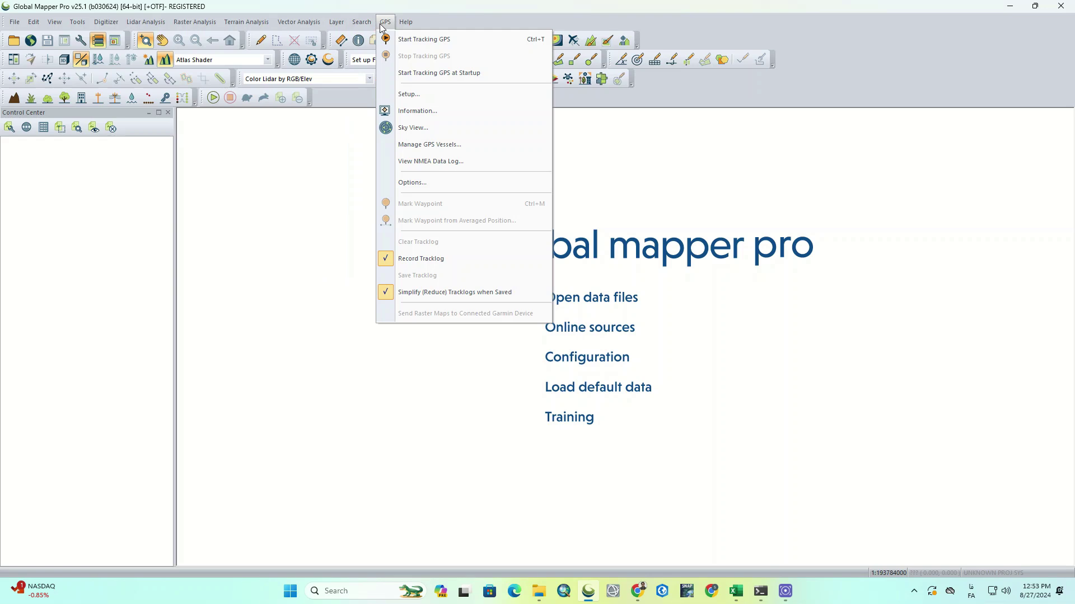
{"action": "left_click", "coordinate": [872, 35]}
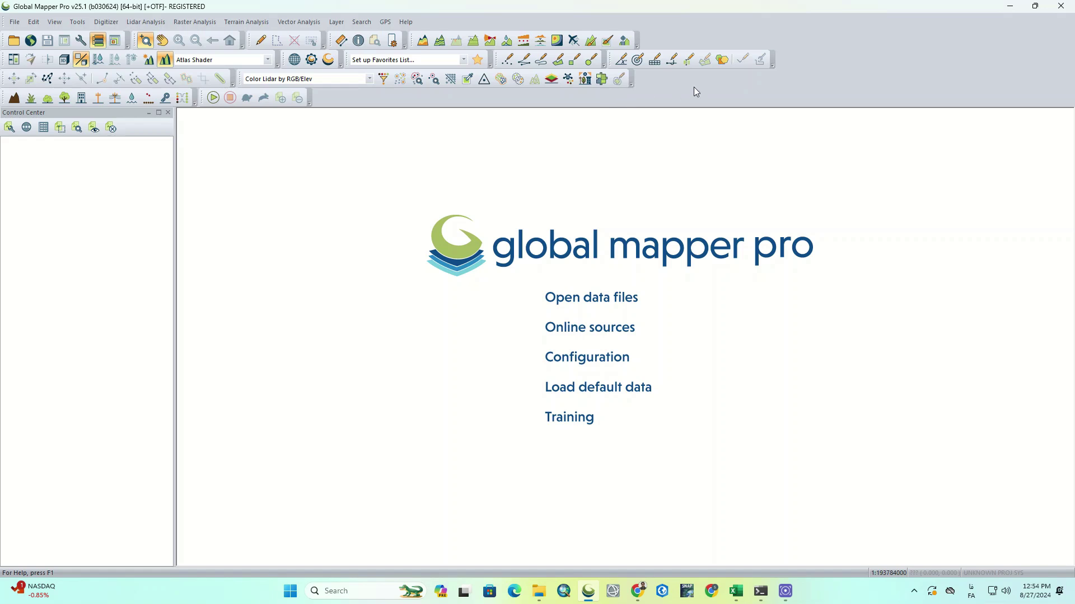
Step: Toggle the Vectorize Raster and COGO Line buttons off and on, and hide Spatial Operations
{"action": "left_click", "coordinate": [773, 62]}
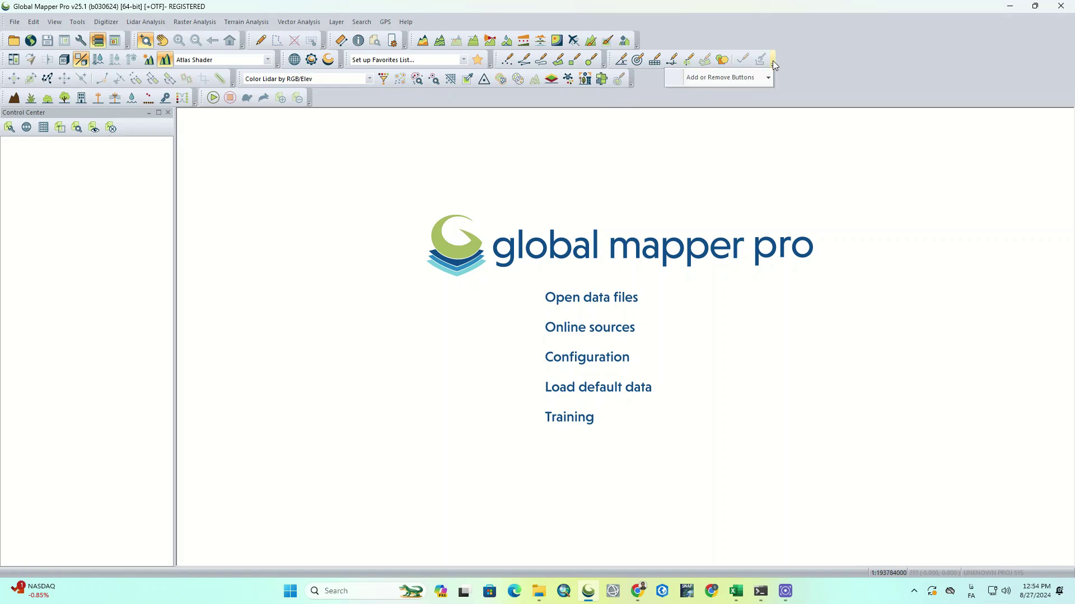
{"action": "mouse_move", "coordinate": [768, 78]}
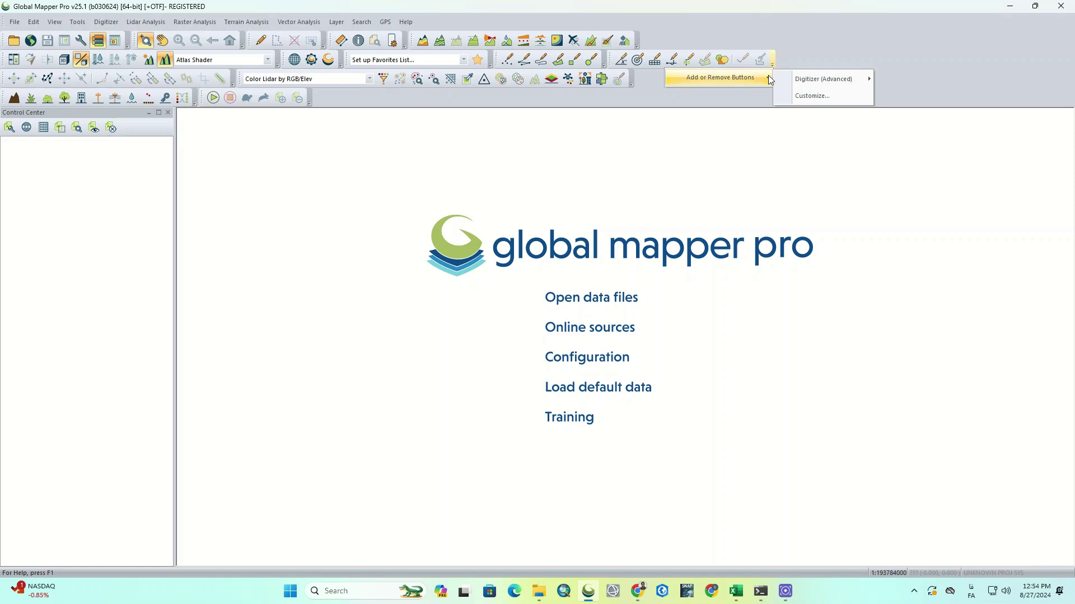
{"action": "mouse_move", "coordinate": [842, 81]}
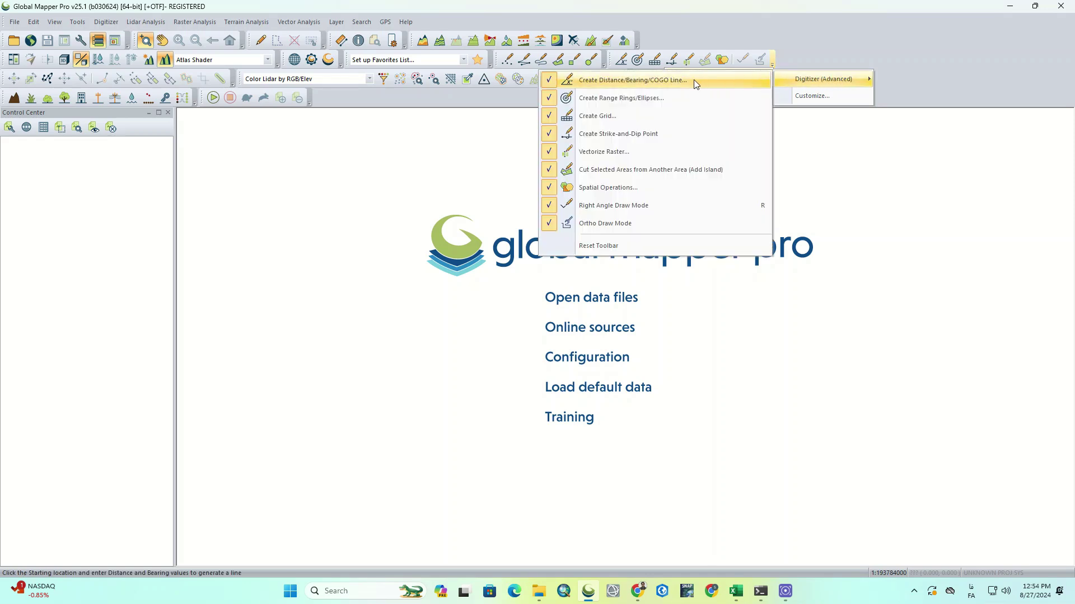
{"action": "left_click", "coordinate": [647, 151]}
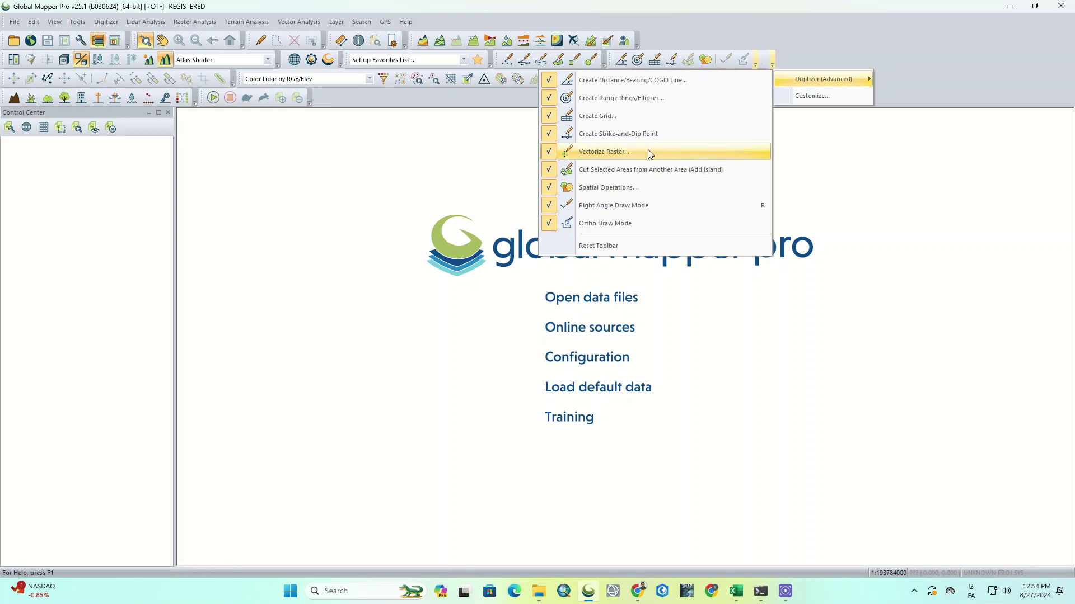
{"action": "left_click", "coordinate": [647, 151]}
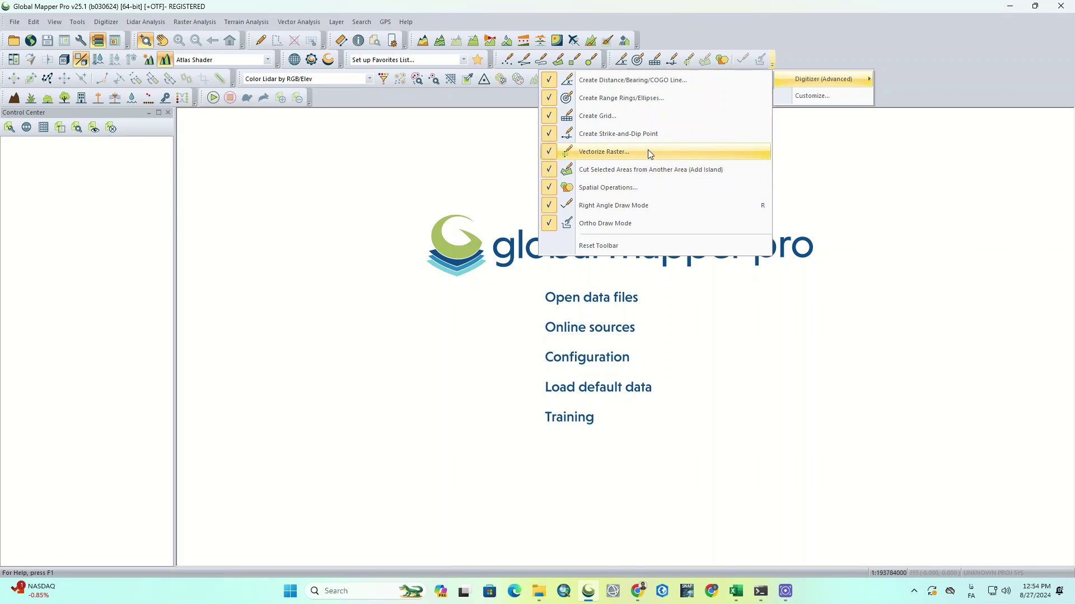
{"action": "left_click", "coordinate": [640, 77]}
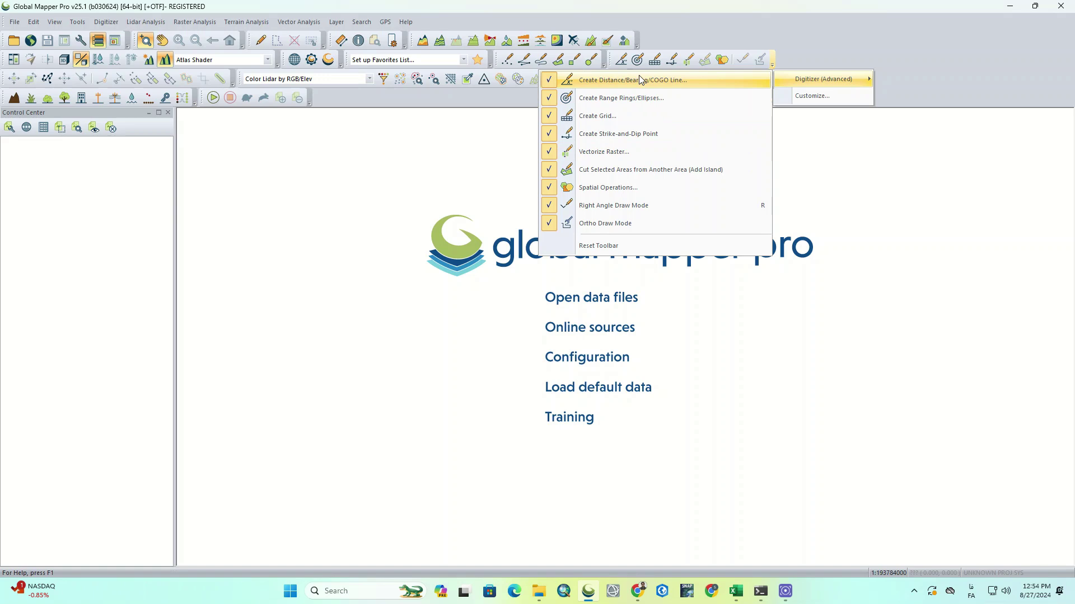
{"action": "left_click", "coordinate": [639, 76]}
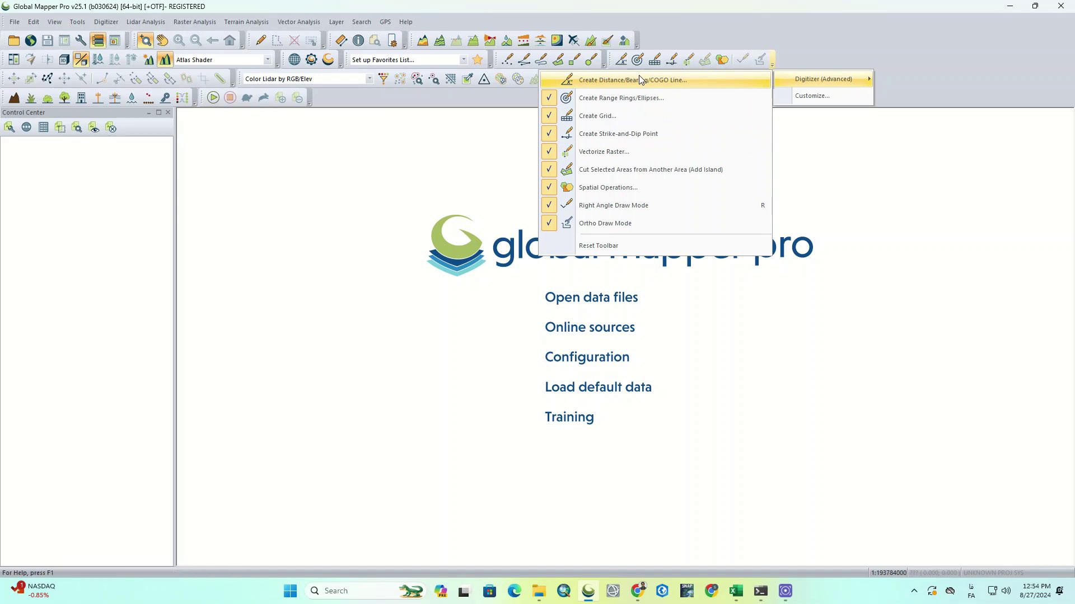
{"action": "left_click", "coordinate": [629, 188]}
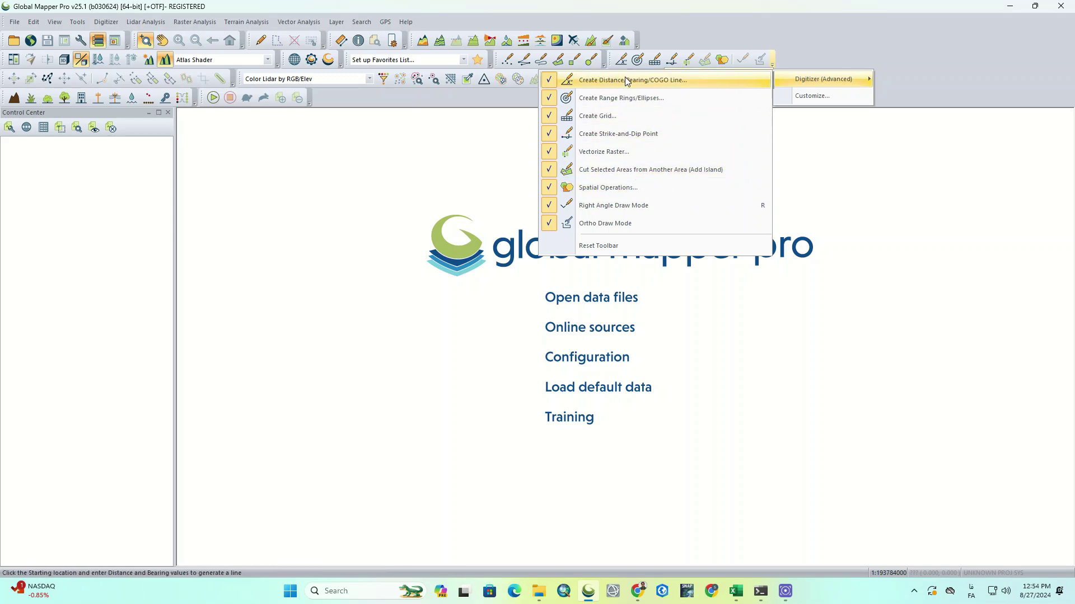
Step: Show the Create Point/Text button on the Digitizer (Create) toolbar, then open Customize
{"action": "left_click", "coordinate": [603, 61]}
{"action": "mouse_move", "coordinate": [595, 78]}
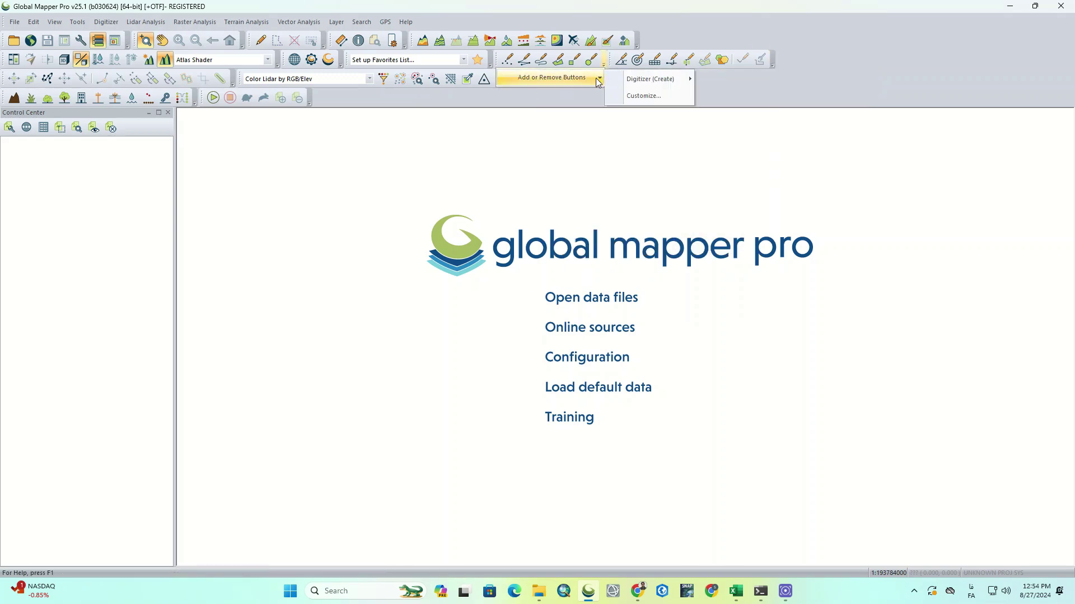
{"action": "mouse_move", "coordinate": [636, 81]}
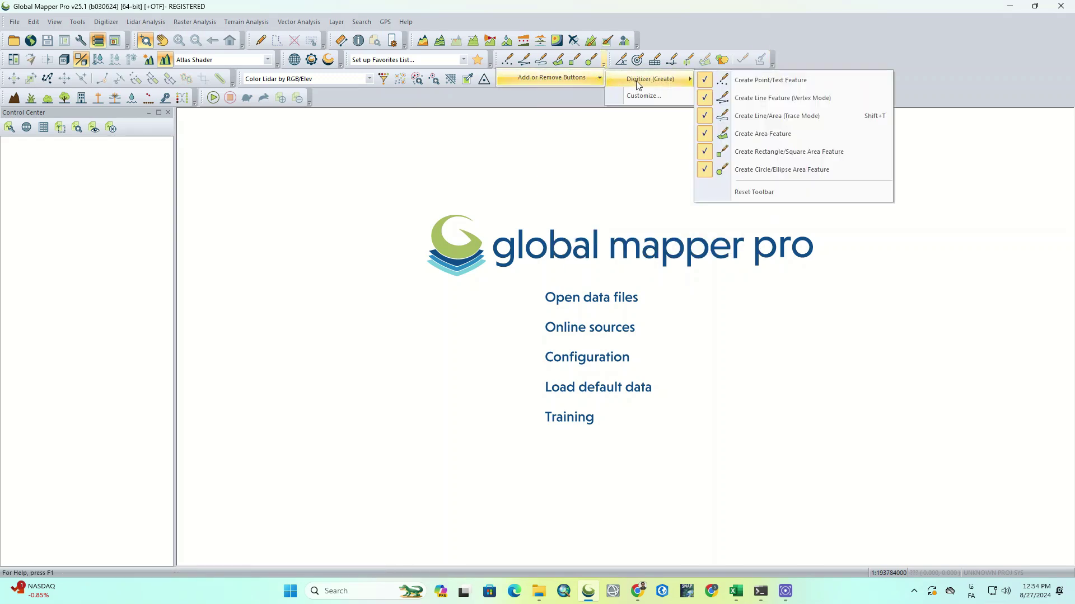
{"action": "left_click", "coordinate": [764, 89]}
{"action": "left_click", "coordinate": [653, 96]}
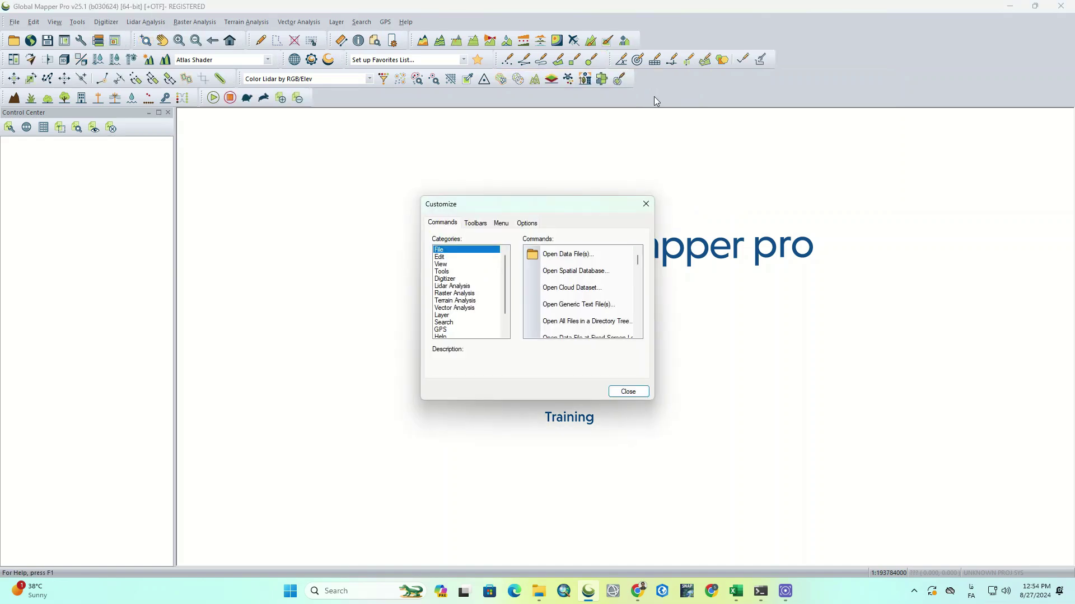
Step: Show the GPS, Lidar (Automatic Classification) and MangoMap toolbars, toggling Analysis and Lidar (Manual Classification)
{"action": "left_click", "coordinate": [471, 225]}
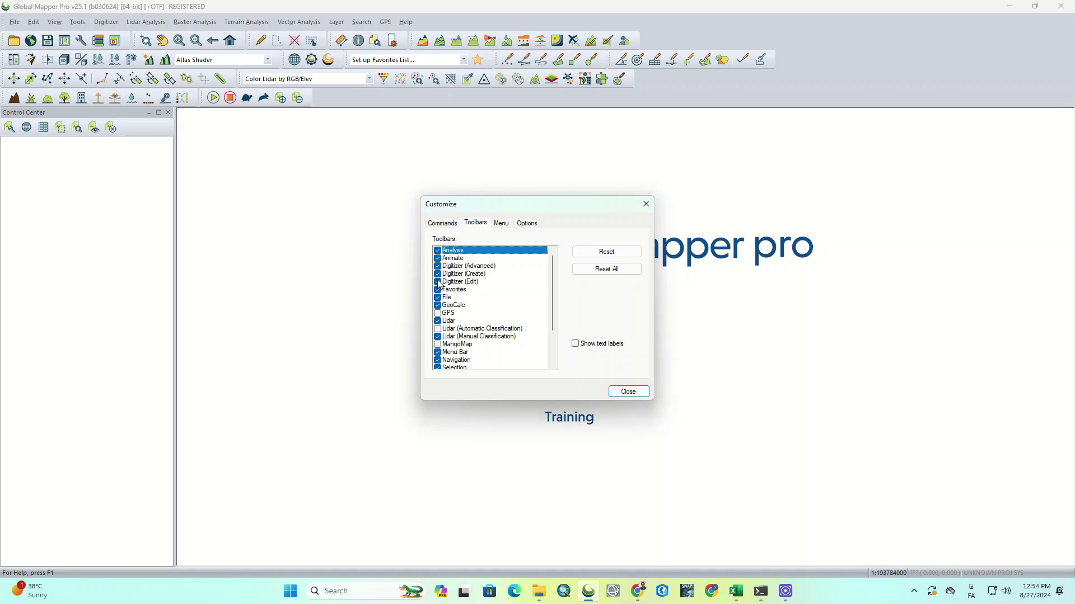
{"action": "left_click", "coordinate": [438, 251]}
{"action": "left_click", "coordinate": [438, 250]}
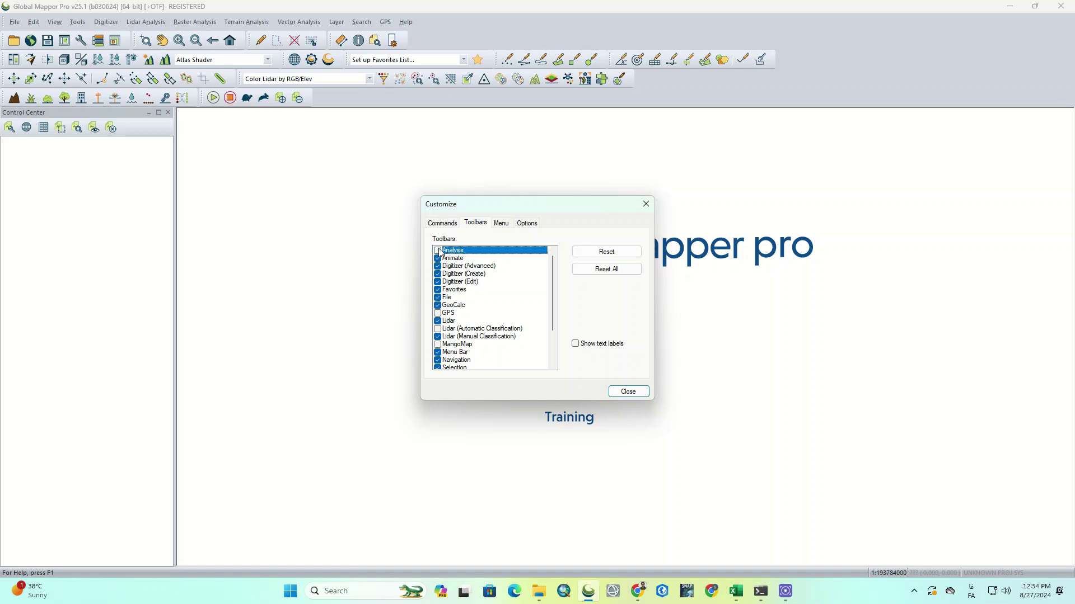
{"action": "left_click", "coordinate": [438, 314]}
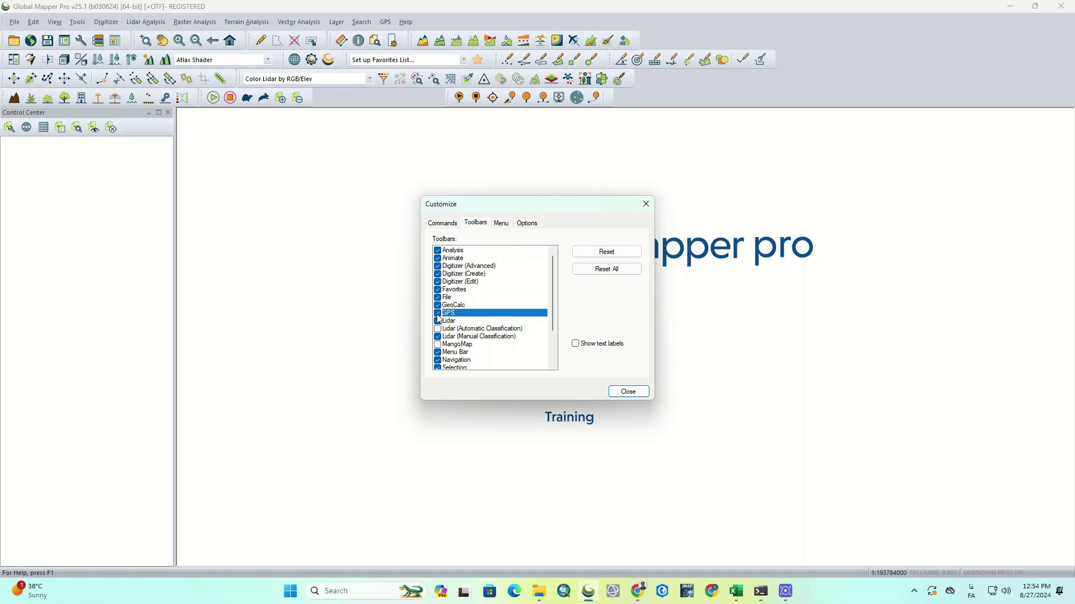
{"action": "left_click", "coordinate": [438, 328]}
{"action": "left_click", "coordinate": [438, 337]}
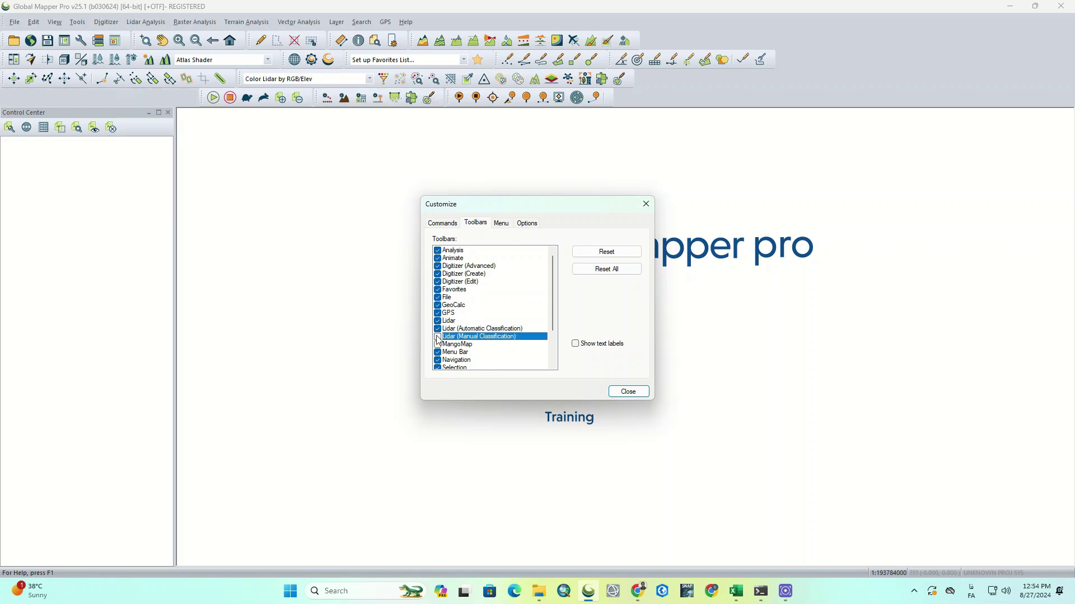
{"action": "left_click", "coordinate": [438, 336]}
{"action": "left_click", "coordinate": [438, 344]}
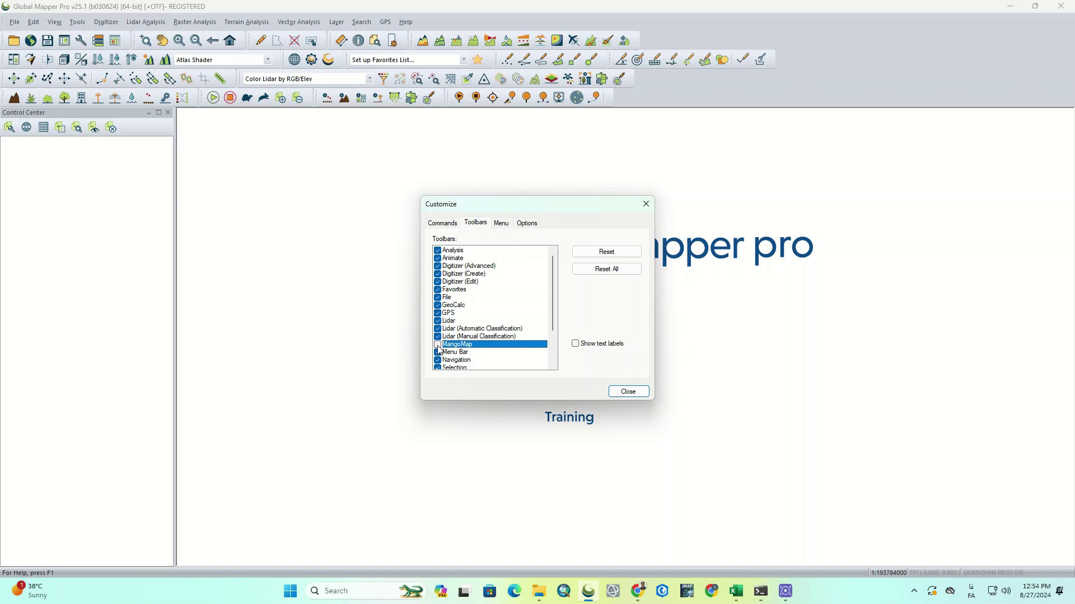
{"action": "left_click", "coordinate": [438, 344]}
Step: Toggle the Viewer, Tools, Selection and Navigation toolbars off and back on
{"action": "scroll", "coordinate": [473, 292], "scroll_direction": "down", "scroll_amount": 2}
{"action": "left_click", "coordinate": [438, 360]}
{"action": "left_click", "coordinate": [438, 360]}
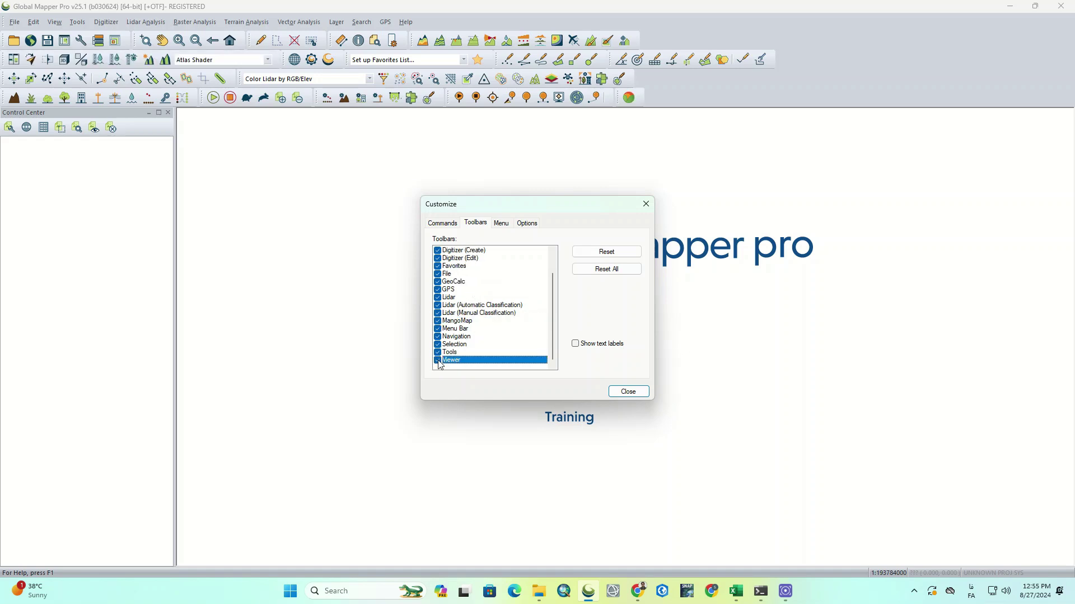
{"action": "left_click", "coordinate": [438, 353]}
{"action": "left_click", "coordinate": [438, 353]}
{"action": "left_click", "coordinate": [438, 344]}
{"action": "left_click", "coordinate": [437, 344]}
{"action": "left_click", "coordinate": [438, 336]}
{"action": "left_click", "coordinate": [438, 336]}
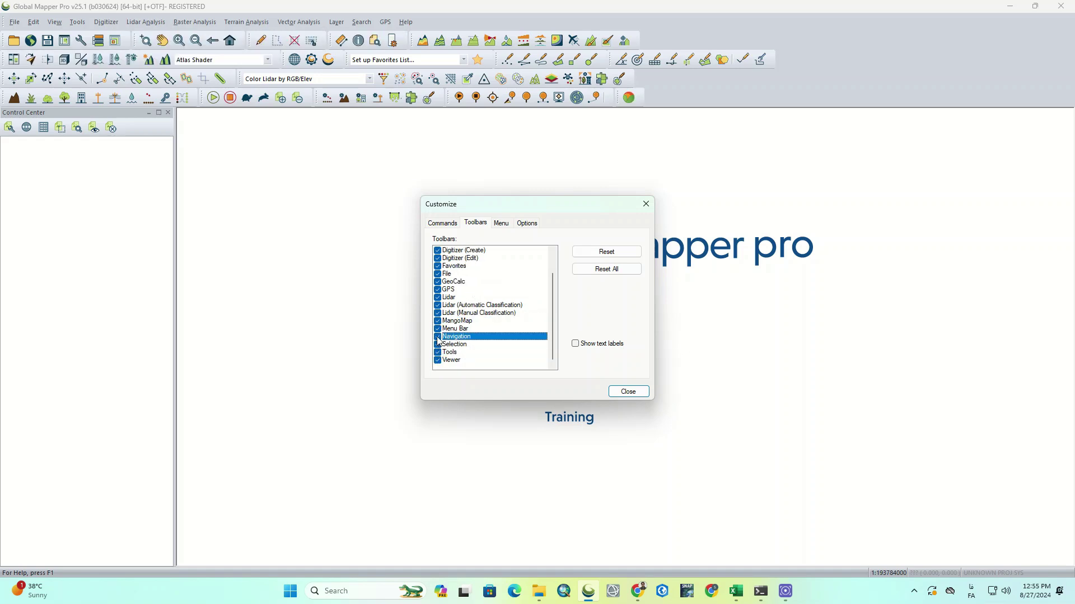
{"action": "scroll", "coordinate": [516, 290], "scroll_direction": "up", "scroll_amount": 1}
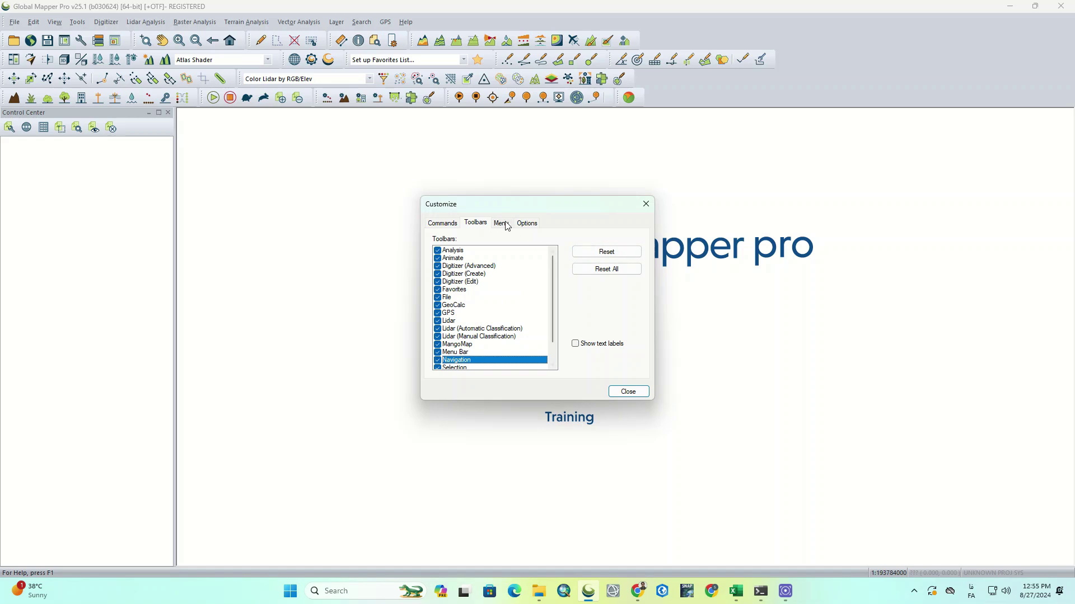
Step: Turn on text labels for the Navigation, MangoMap and Lidar (Manual Classification) toolbars
{"action": "left_click", "coordinate": [576, 344]}
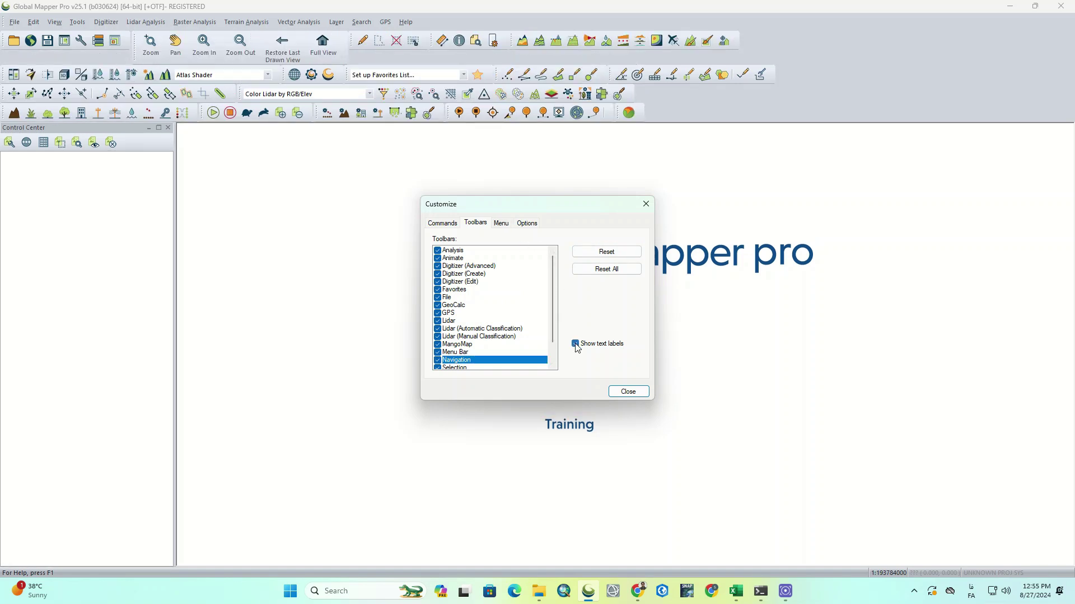
{"action": "left_click", "coordinate": [438, 360]}
{"action": "left_click", "coordinate": [438, 360]}
{"action": "scroll", "coordinate": [475, 330], "scroll_direction": "down", "scroll_amount": 1}
{"action": "left_click", "coordinate": [446, 330]}
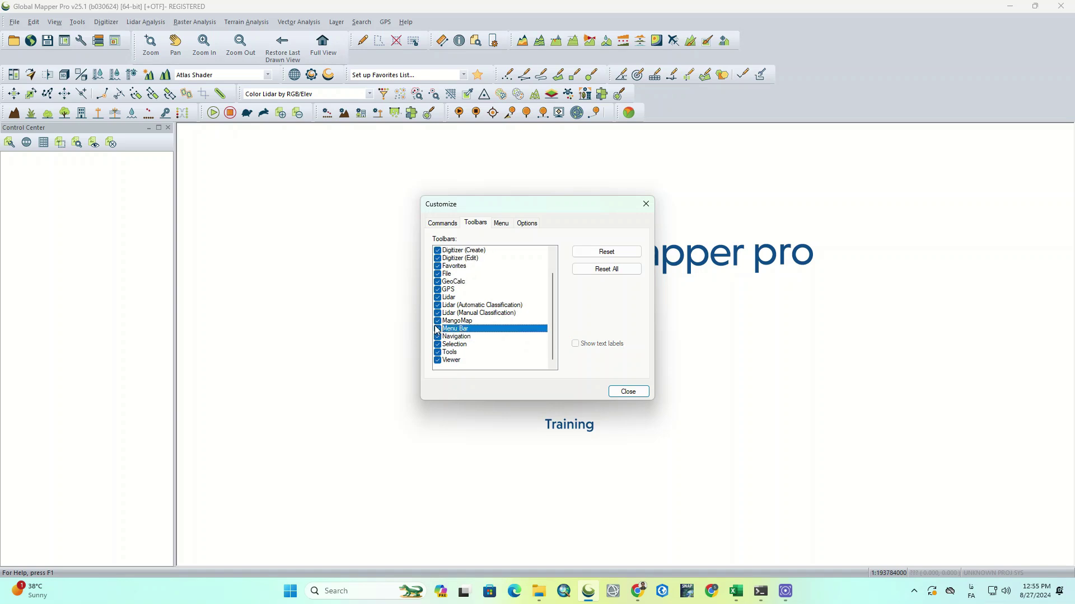
{"action": "left_click", "coordinate": [438, 323]}
{"action": "left_click", "coordinate": [575, 343]}
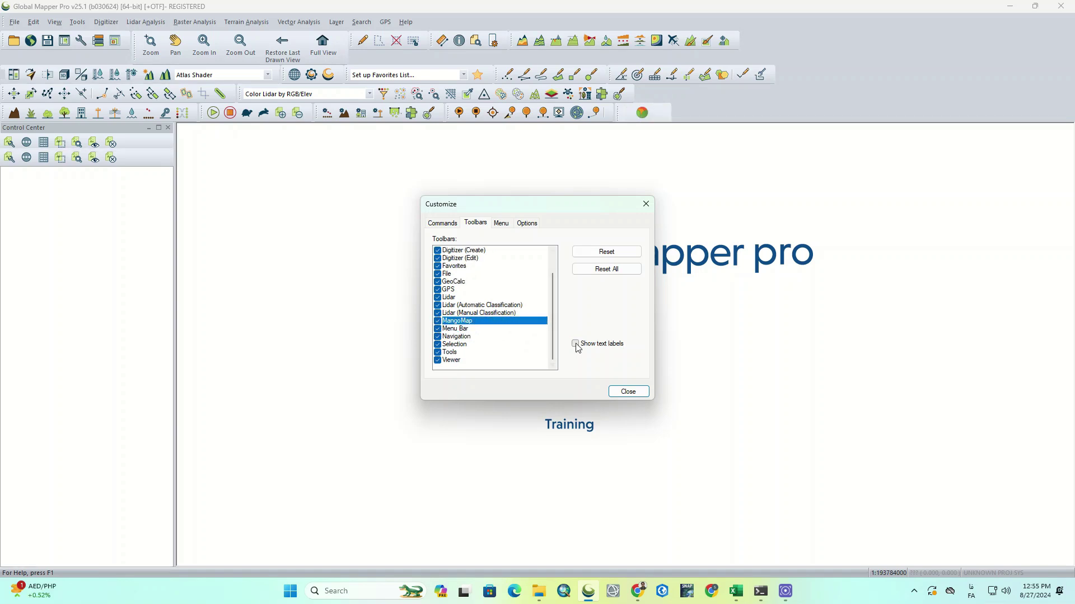
{"action": "left_click", "coordinate": [440, 314]}
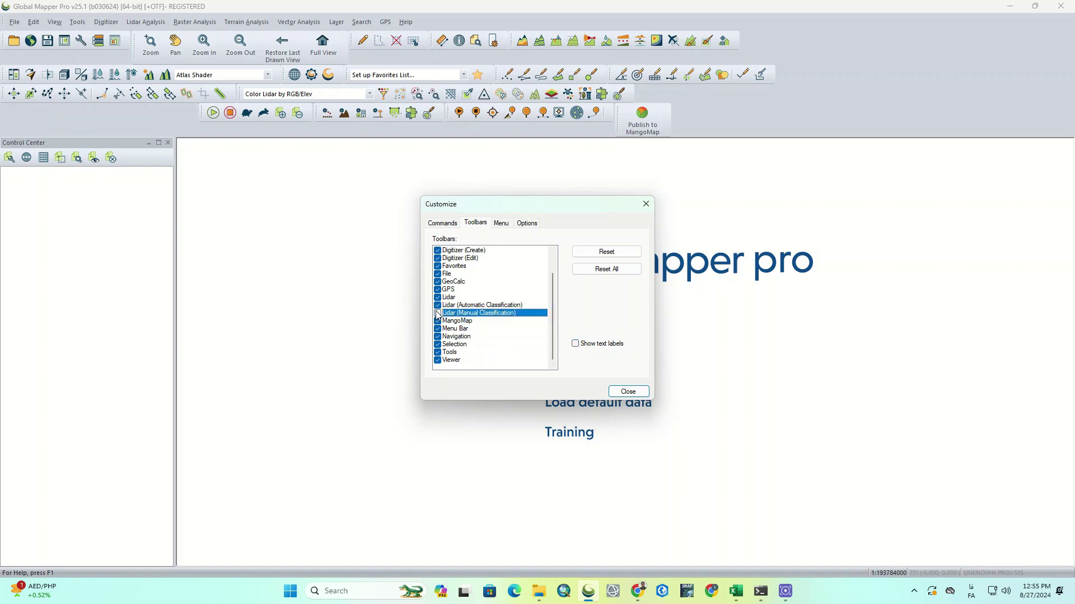
{"action": "left_click", "coordinate": [576, 344]}
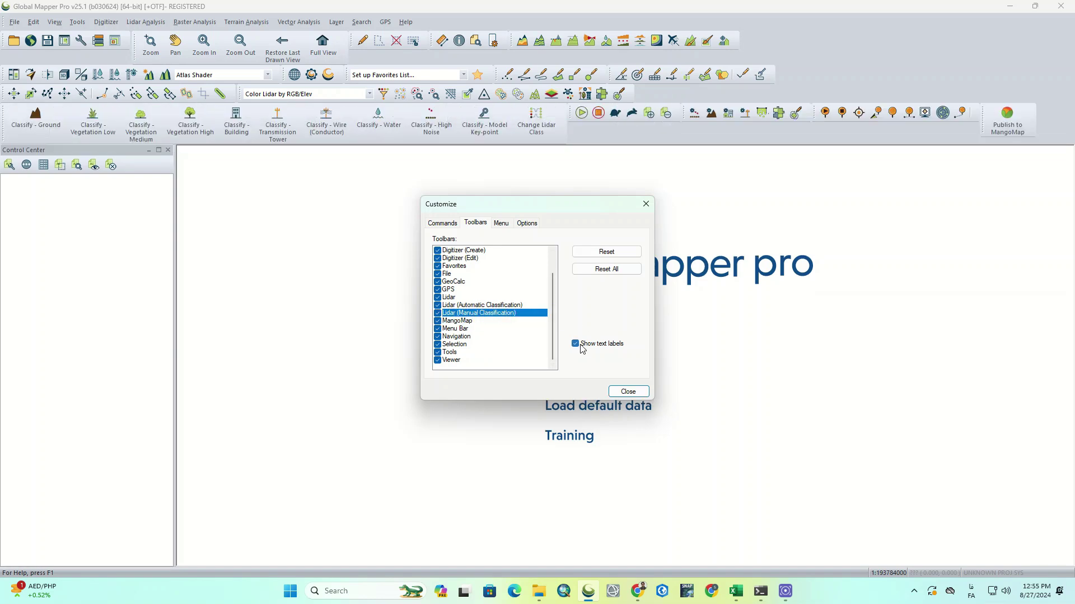
Step: Turn text labels back off for Lidar (Manual Classification), MangoMap and Navigation, then close Customize
{"action": "left_click", "coordinate": [583, 347]}
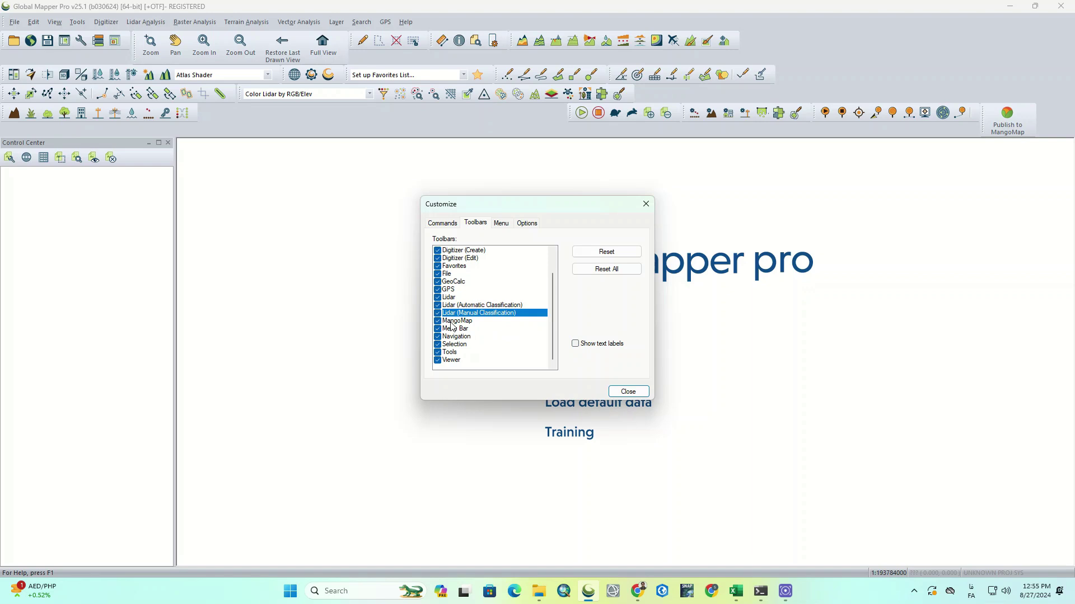
{"action": "left_click", "coordinate": [456, 321]}
{"action": "left_click", "coordinate": [584, 346]}
{"action": "left_click", "coordinate": [470, 352]}
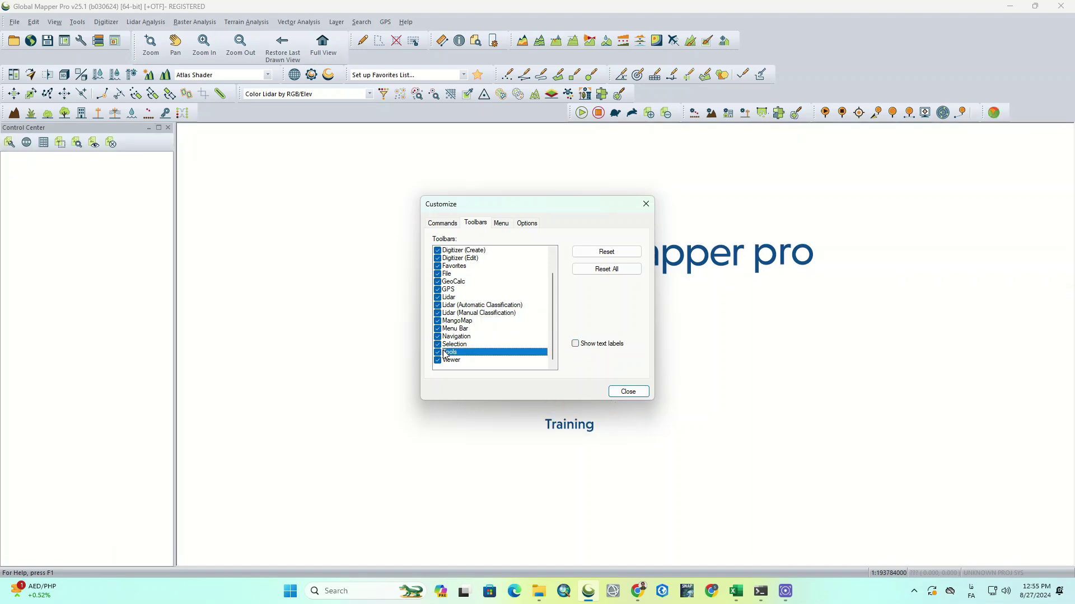
{"action": "left_click", "coordinate": [457, 336]}
{"action": "left_click", "coordinate": [614, 345]}
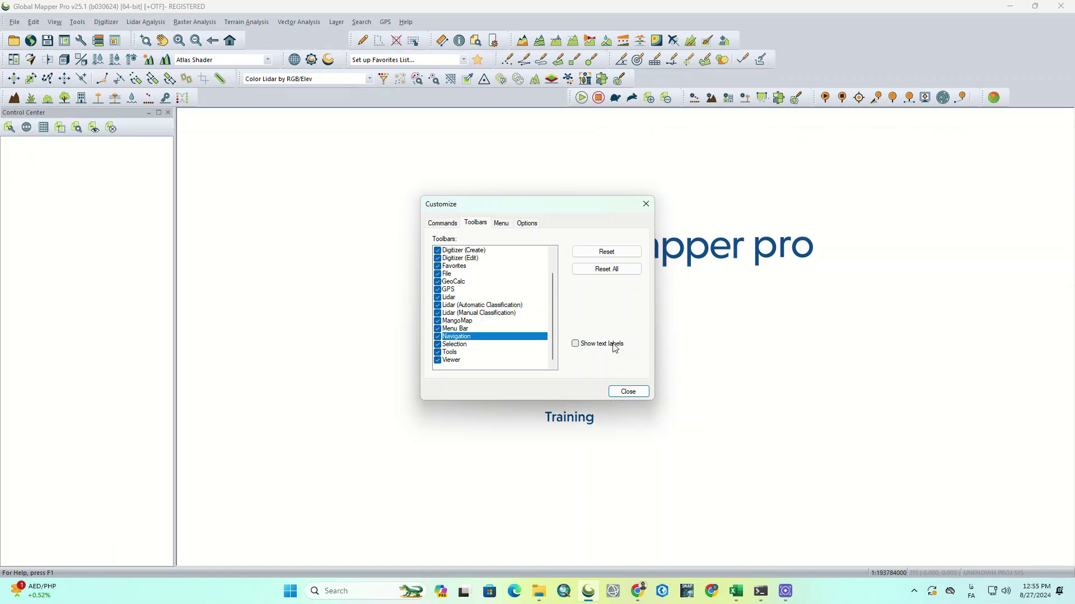
{"action": "left_click", "coordinate": [646, 205]}
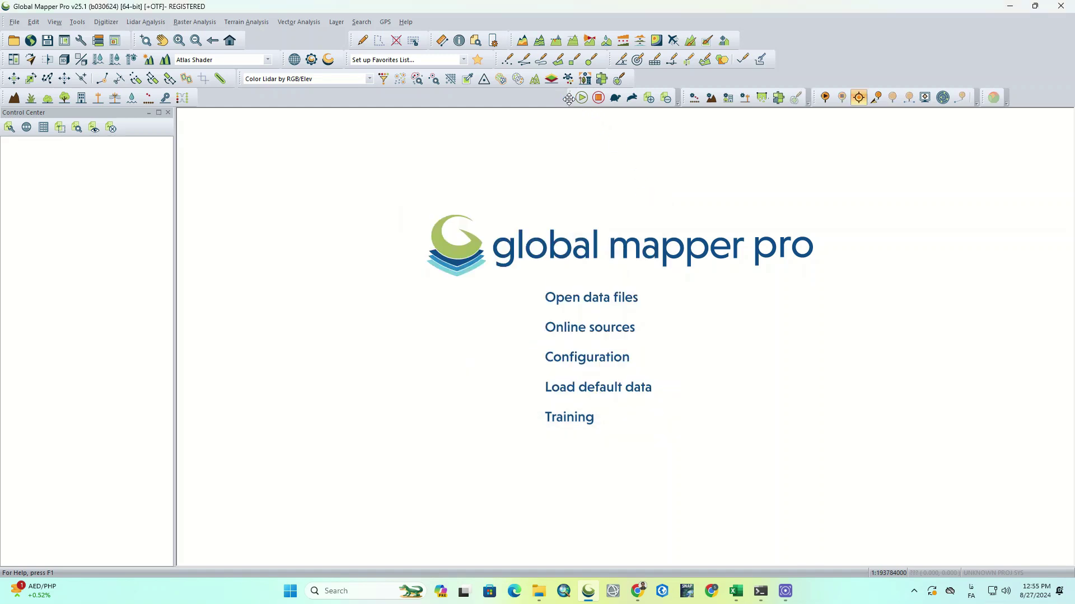
Step: Drag the playback, digitizing, measure, terrain, GPS and MangoMap toolbars leftward into compact rows
{"action": "left_click_drag", "start_coordinate": [570, 99], "coordinate": [201, 99]}
{"action": "left_click_drag", "start_coordinate": [353, 40], "coordinate": [250, 40]}
{"action": "left_click_drag", "start_coordinate": [430, 36], "coordinate": [325, 39]}
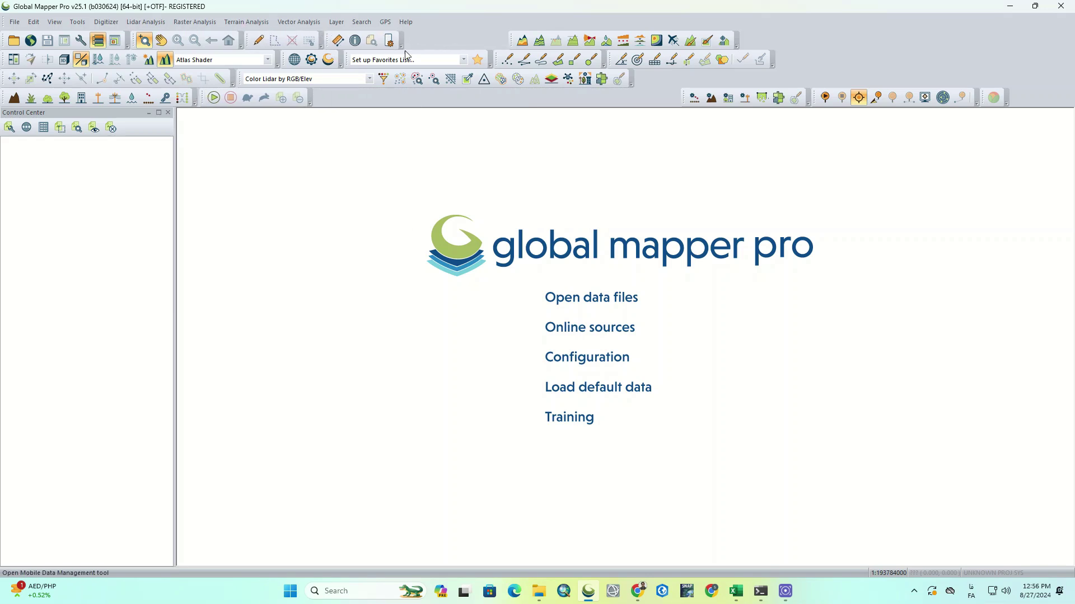
{"action": "left_click_drag", "start_coordinate": [510, 40], "coordinate": [412, 41]}
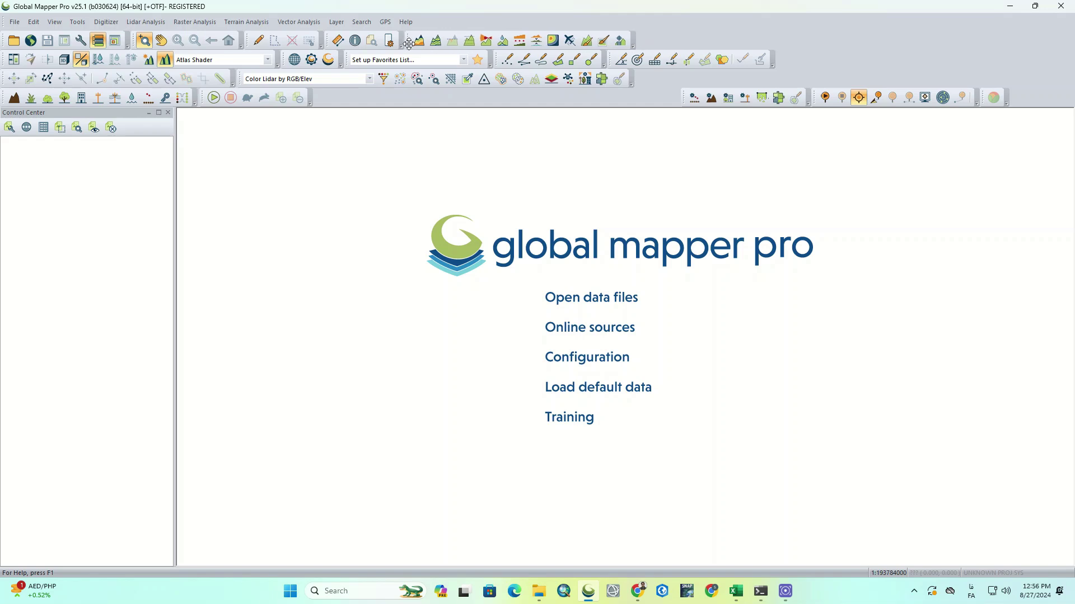
{"action": "left_click_drag", "start_coordinate": [684, 98], "coordinate": [316, 98]}
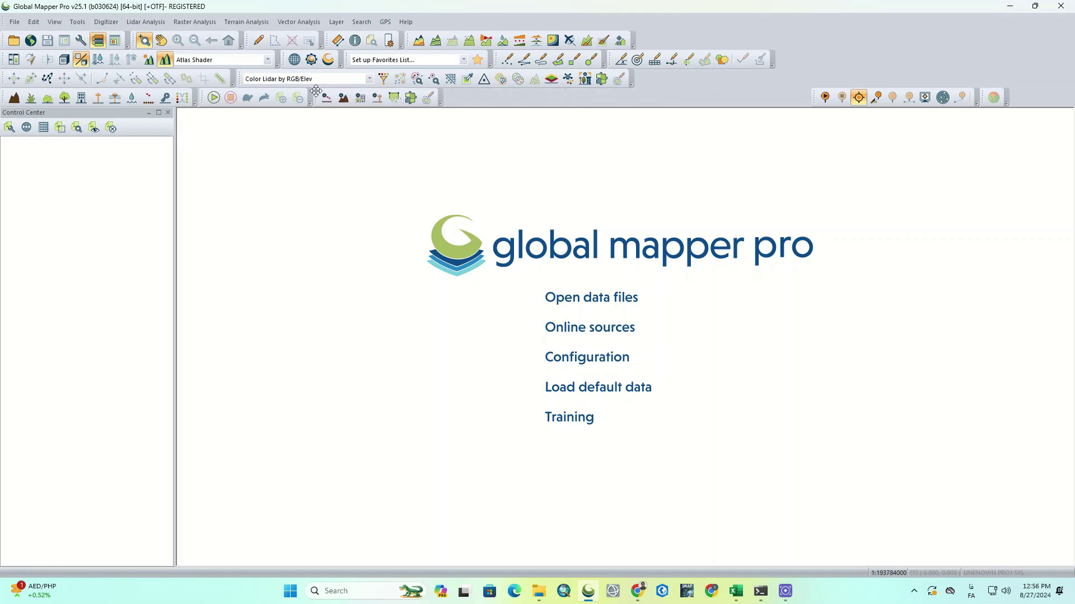
{"action": "left_click_drag", "start_coordinate": [814, 98], "coordinate": [451, 98]}
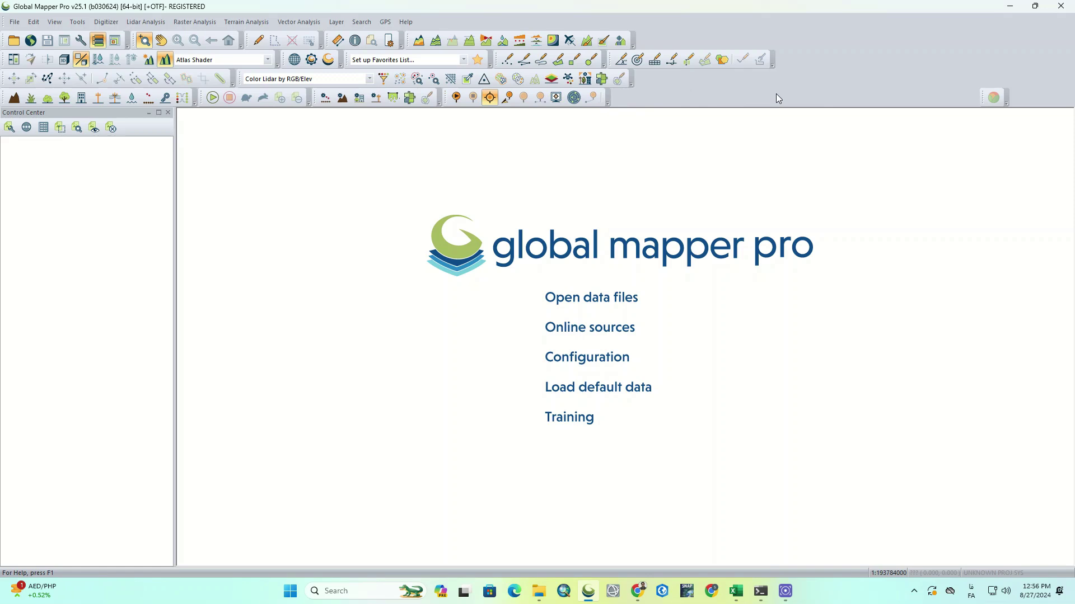
{"action": "left_click_drag", "start_coordinate": [982, 96], "coordinate": [623, 97]}
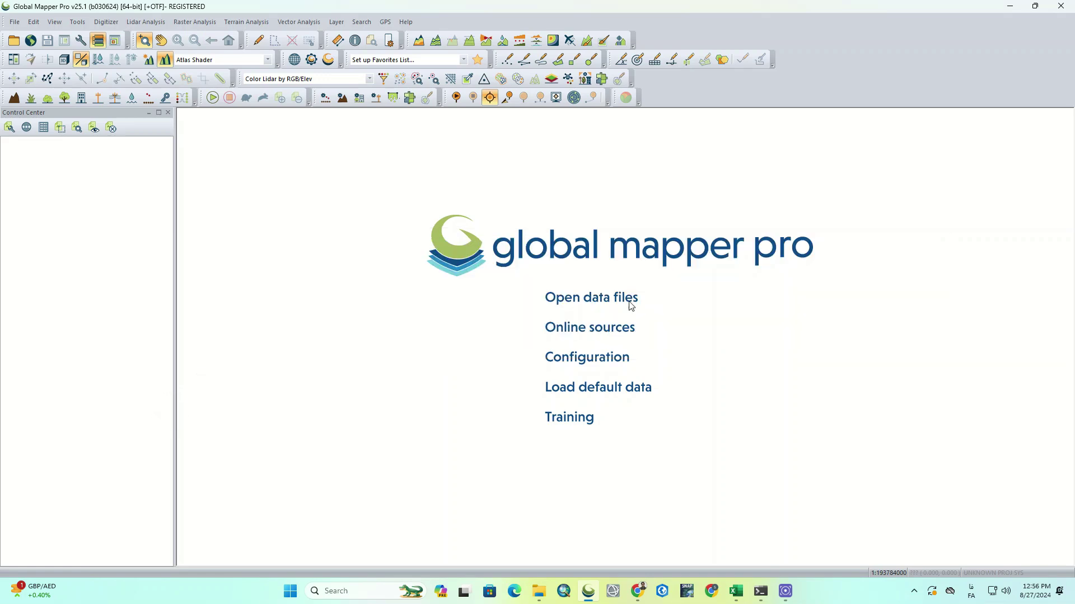
Step: Open the data file dialog, browse the supported file-type list unchanged, and load shomall.shp
{"action": "left_click", "coordinate": [631, 302]}
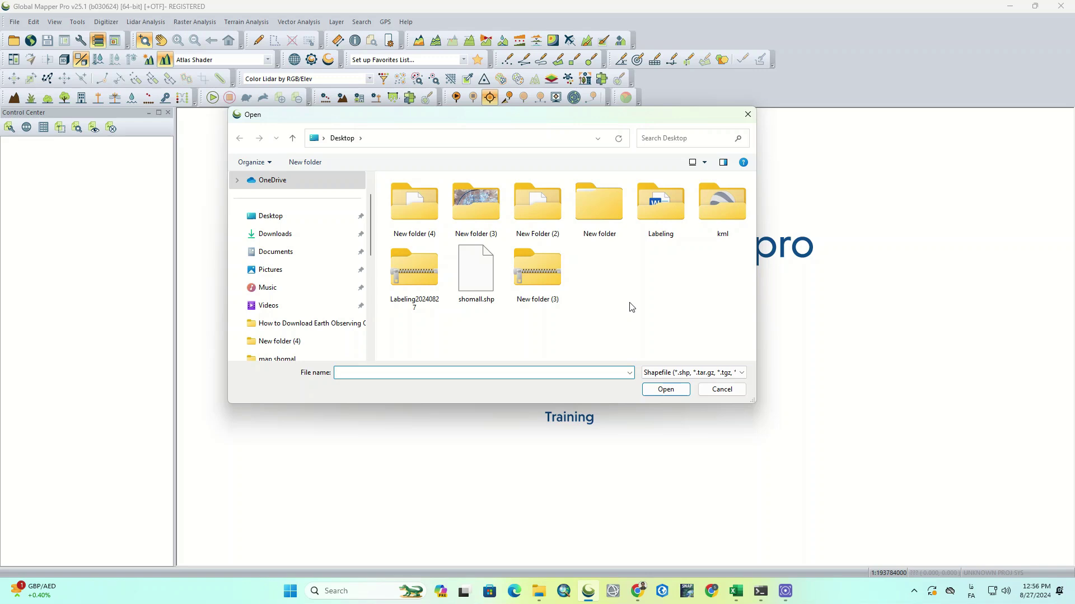
{"action": "left_click", "coordinate": [667, 373]}
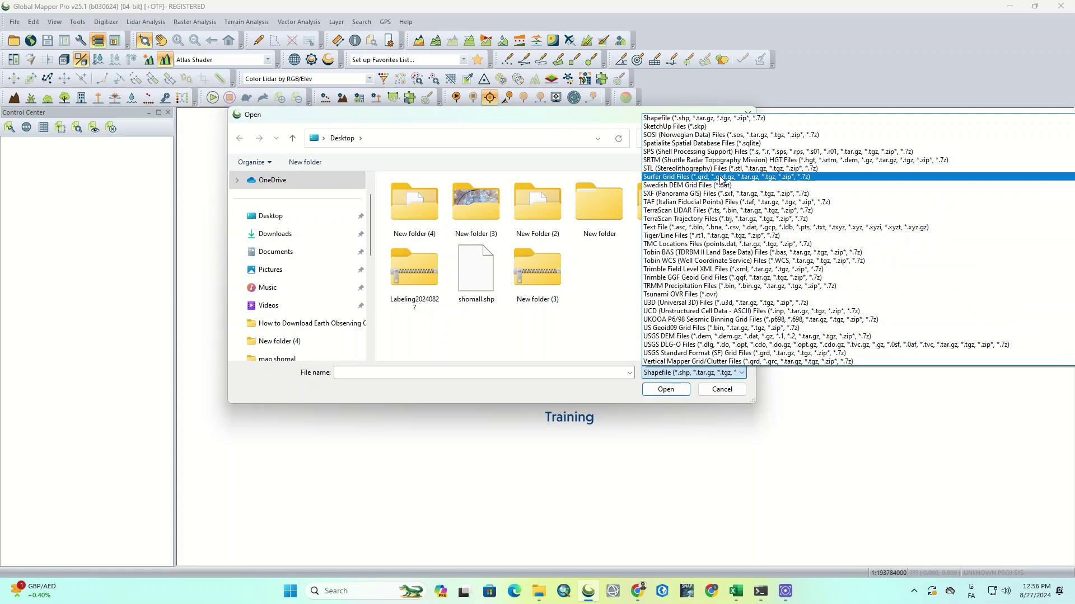
{"action": "scroll", "coordinate": [721, 179], "scroll_direction": "down", "scroll_amount": 4}
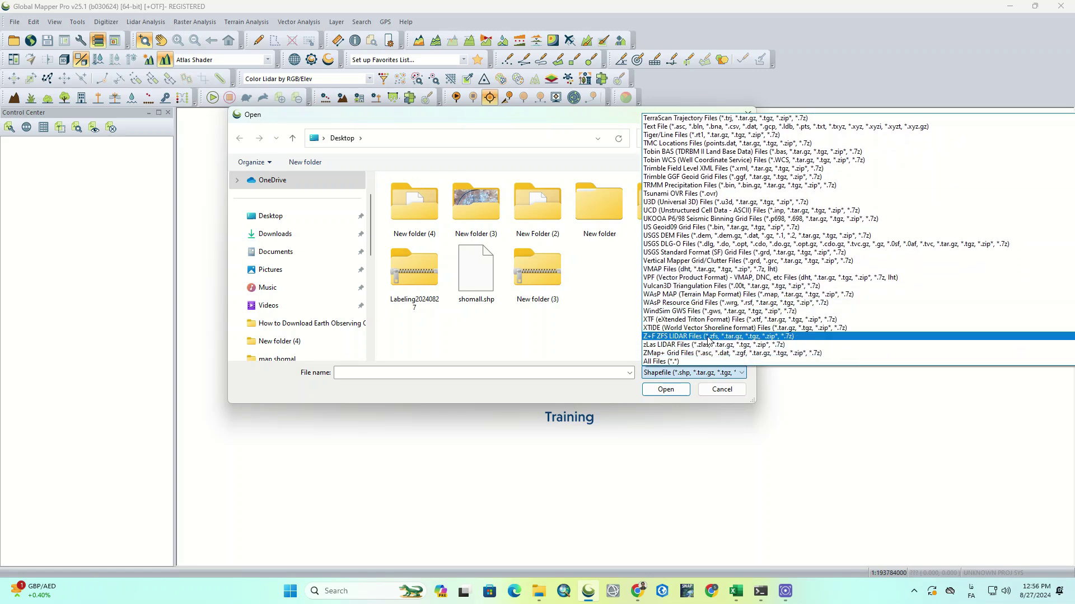
{"action": "scroll", "coordinate": [708, 342], "scroll_direction": "up", "scroll_amount": 2}
{"action": "scroll", "coordinate": [704, 224], "scroll_direction": "up", "scroll_amount": 4}
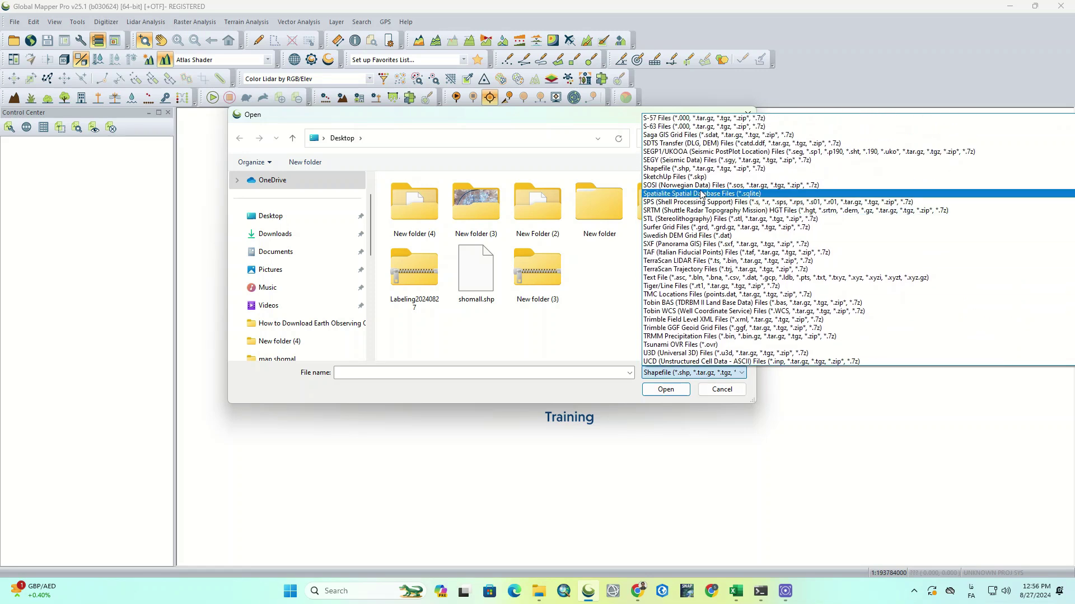
{"action": "scroll", "coordinate": [701, 190], "scroll_direction": "up", "scroll_amount": 8}
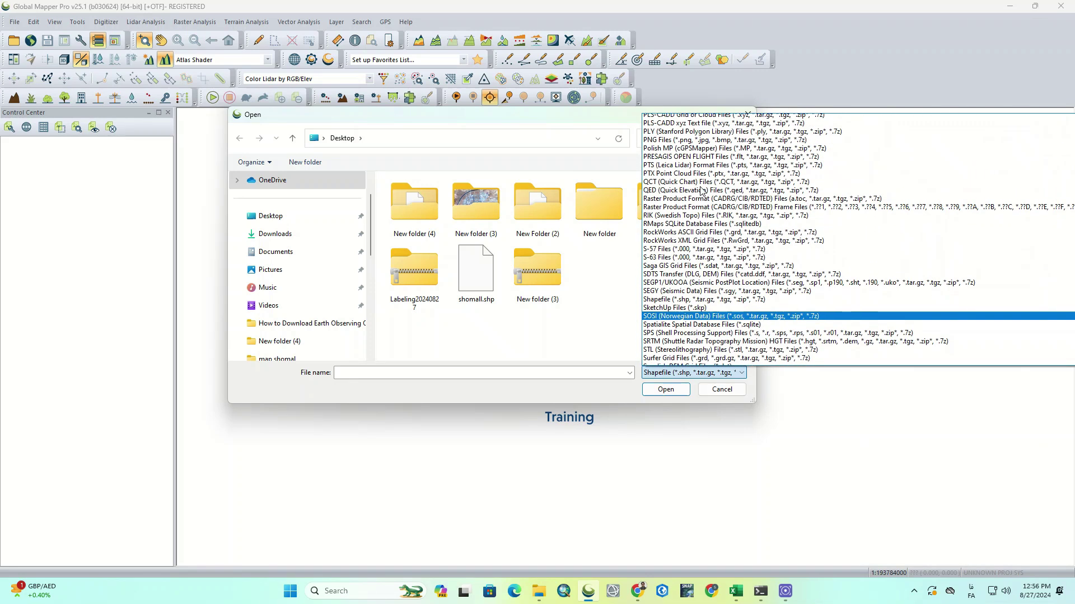
{"action": "scroll", "coordinate": [699, 223], "scroll_direction": "up", "scroll_amount": 9}
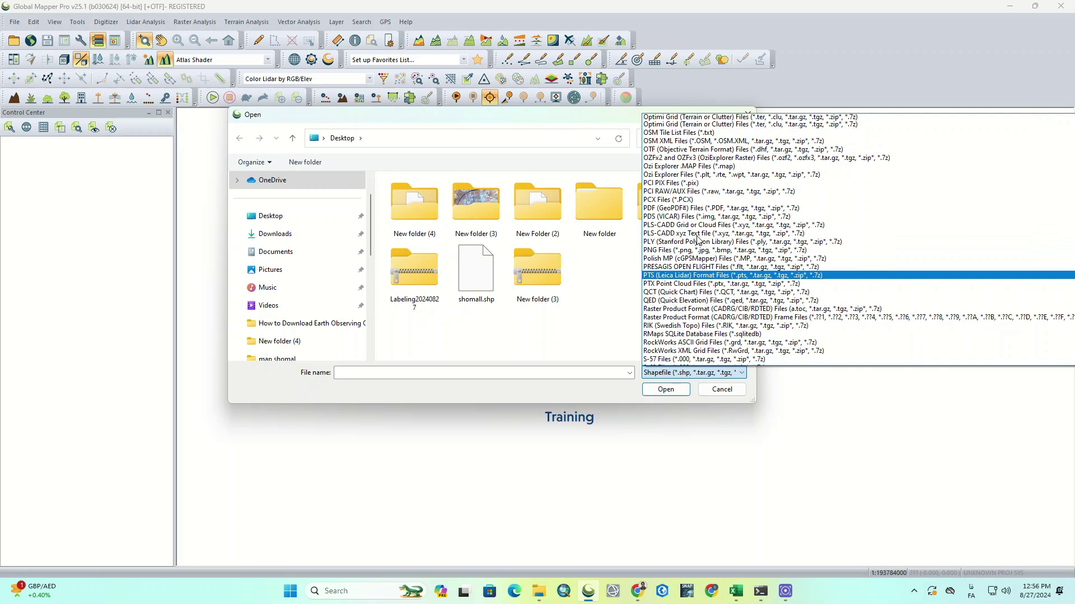
{"action": "scroll", "coordinate": [708, 205], "scroll_direction": "up", "scroll_amount": 7}
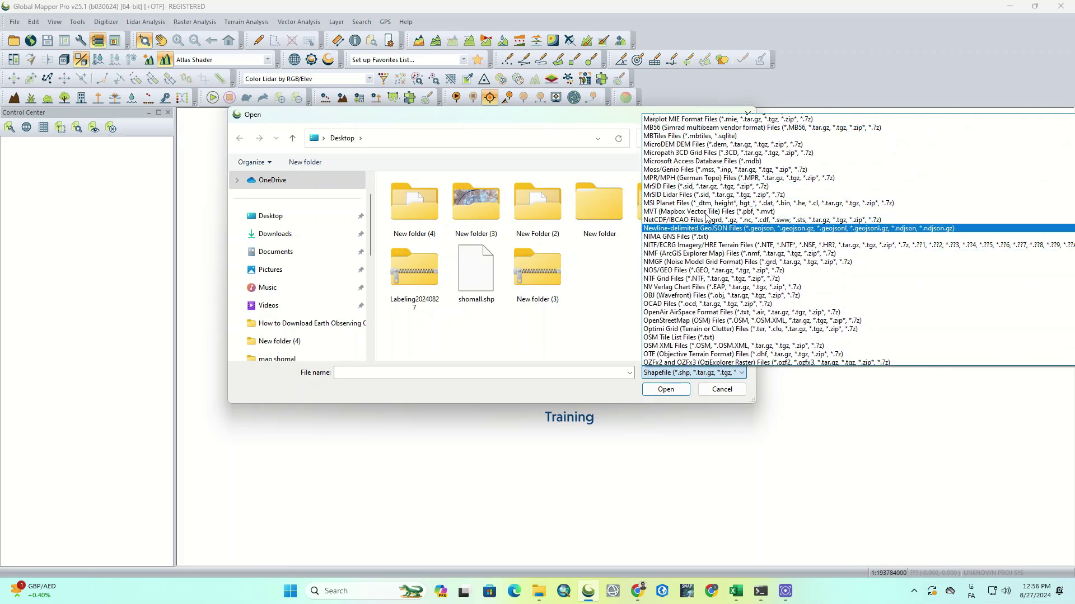
{"action": "scroll", "coordinate": [716, 205], "scroll_direction": "up", "scroll_amount": 9}
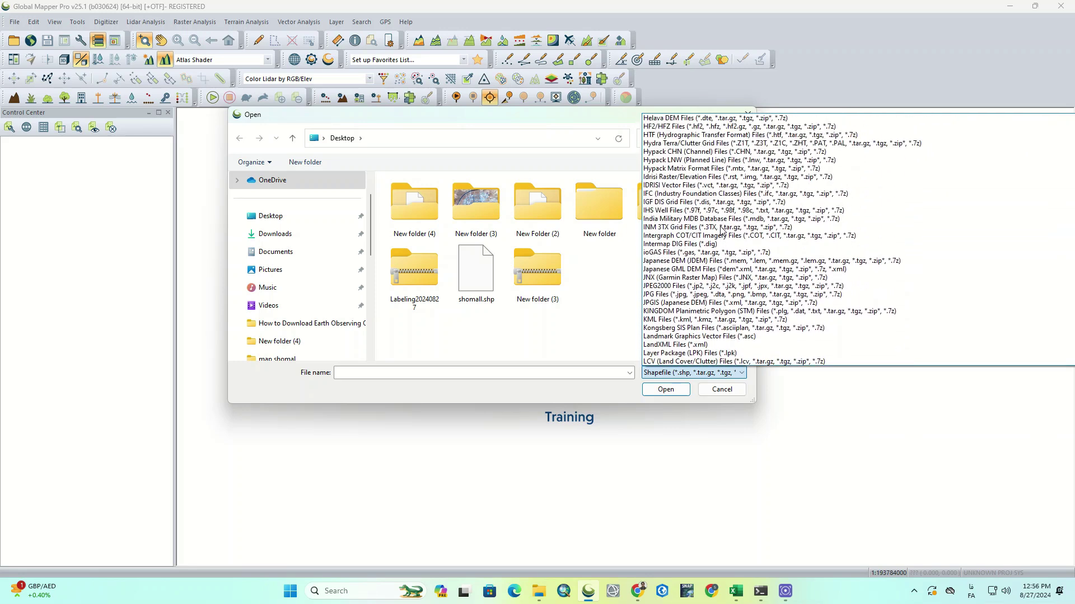
{"action": "scroll", "coordinate": [744, 224], "scroll_direction": "up", "scroll_amount": 20}
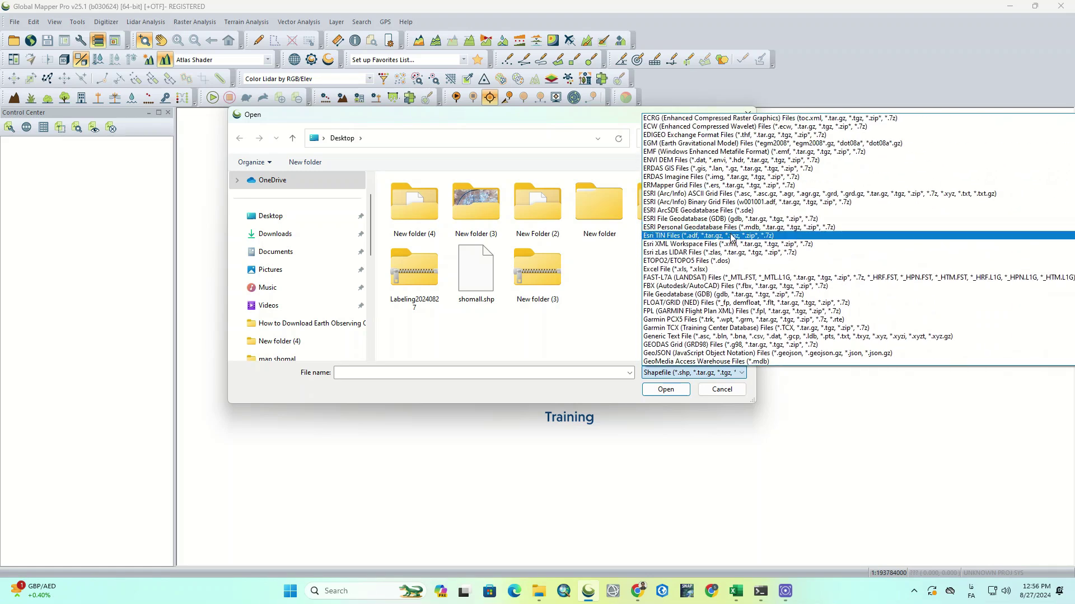
{"action": "scroll", "coordinate": [735, 238], "scroll_direction": "up", "scroll_amount": 4}
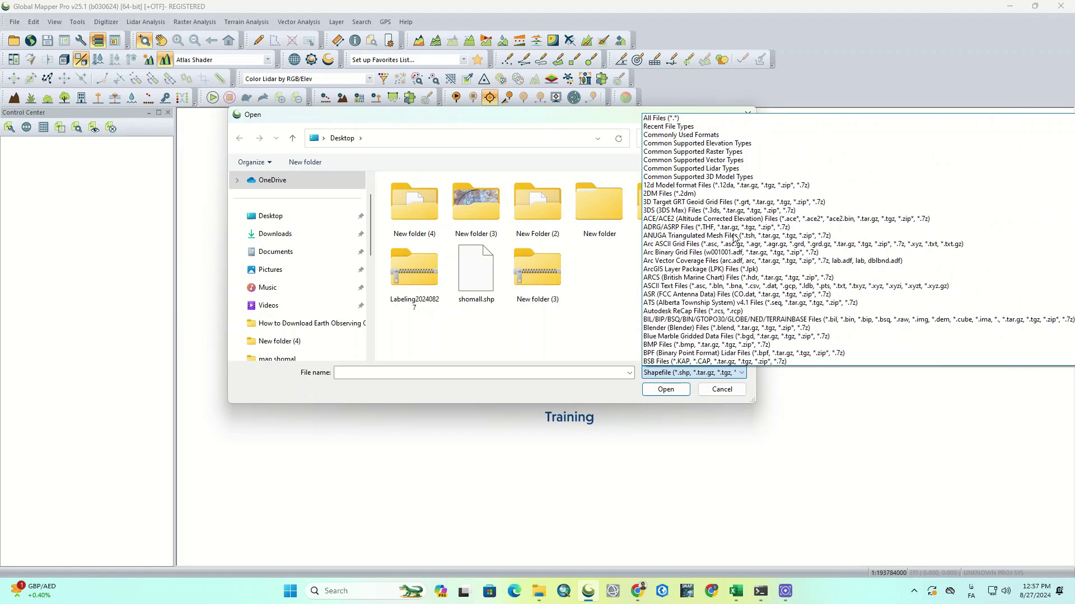
{"action": "left_click", "coordinate": [593, 333]}
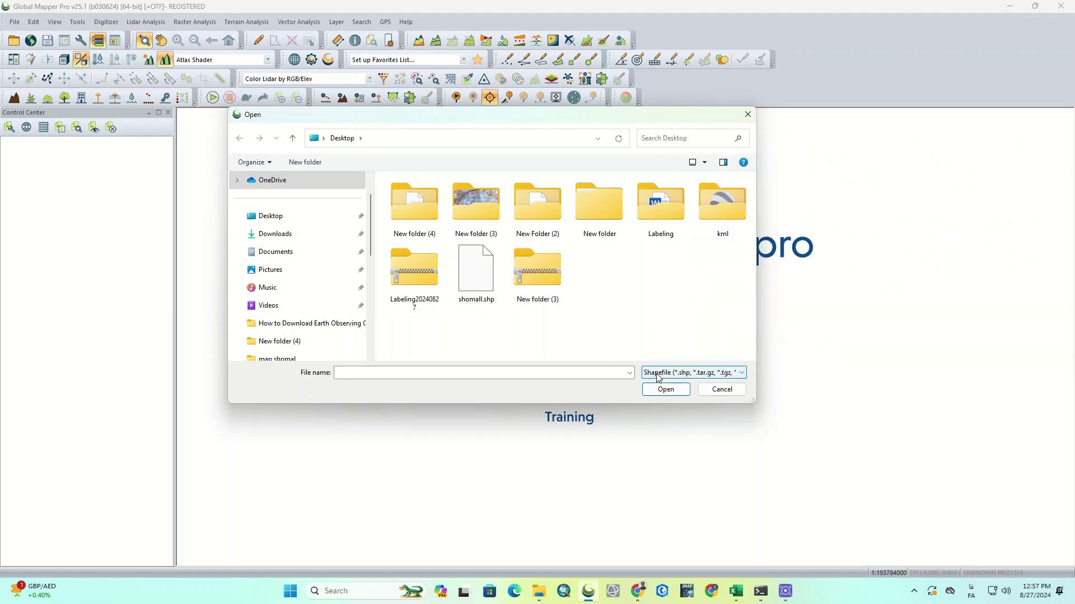
{"action": "double_click", "coordinate": [470, 291]}
Step: Close (unload) the shomall.shp layer from the Control Center and confirm with Yes
{"action": "scroll", "coordinate": [471, 289], "scroll_direction": "down", "scroll_amount": 2}
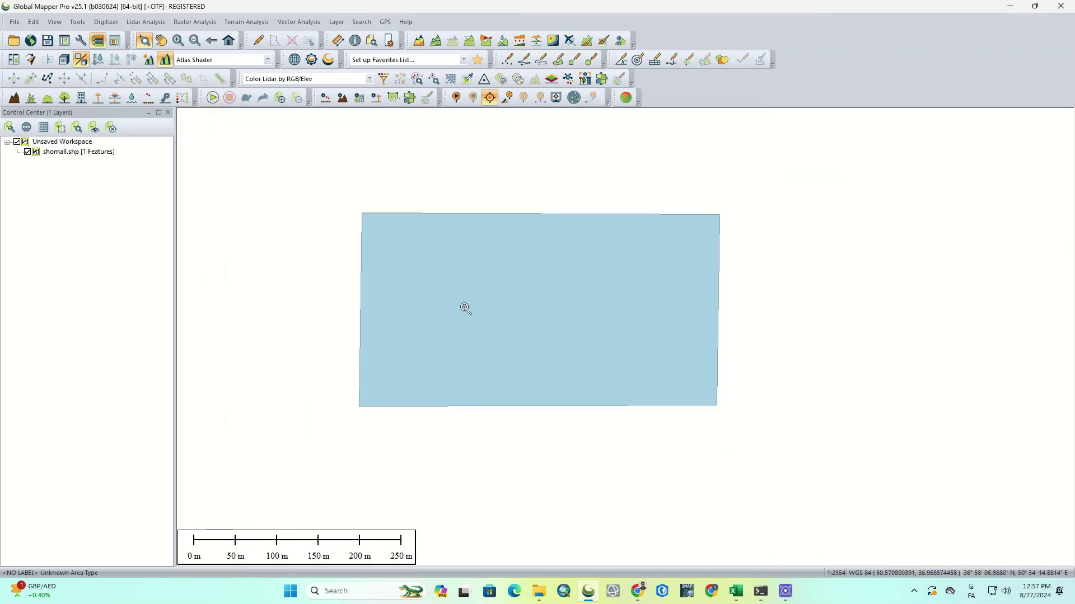
{"action": "right_click", "coordinate": [53, 152]}
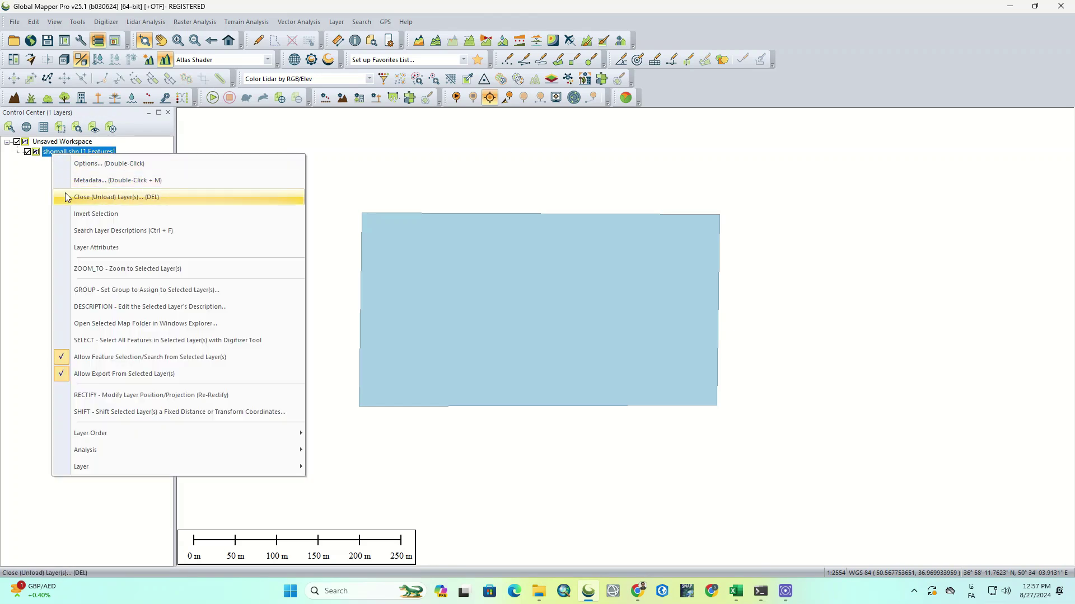
{"action": "left_click", "coordinate": [103, 202]}
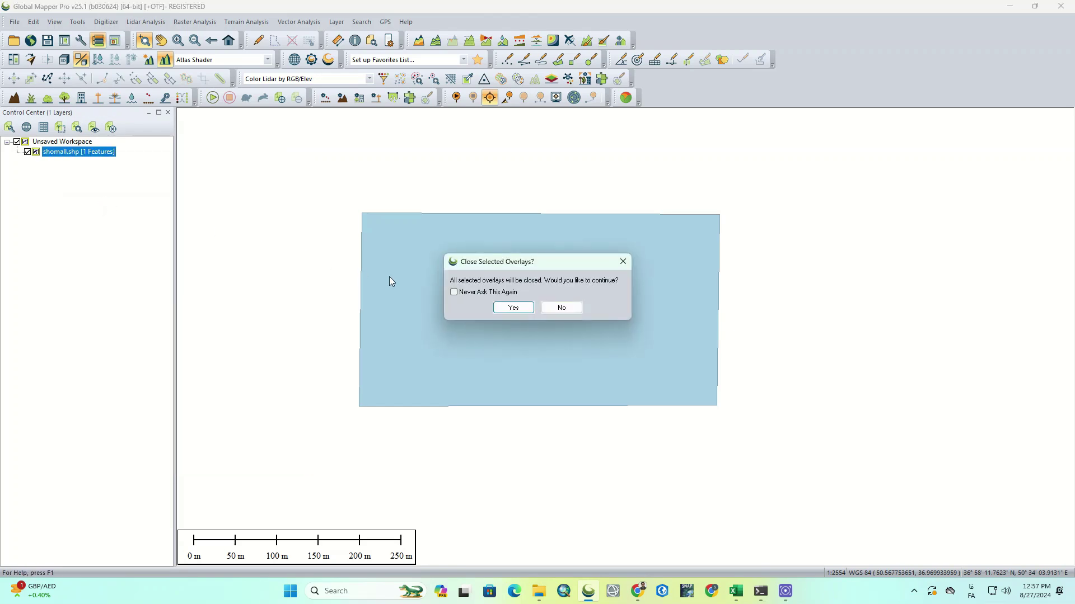
{"action": "left_click", "coordinate": [512, 308]}
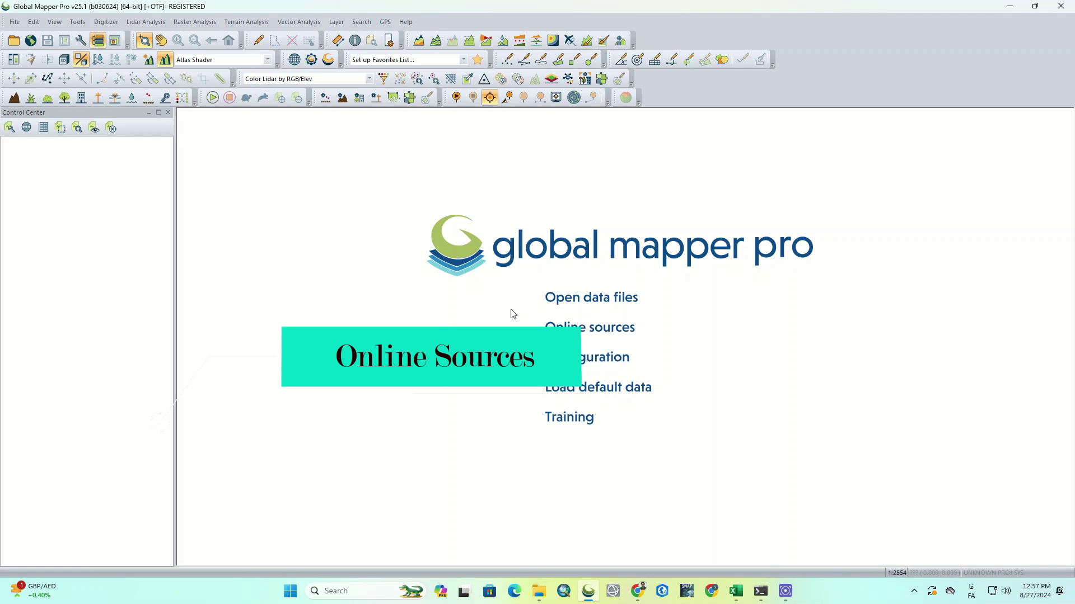
Step: Open the online data source list and expand the LAND COVER category
{"action": "left_click", "coordinate": [619, 334]}
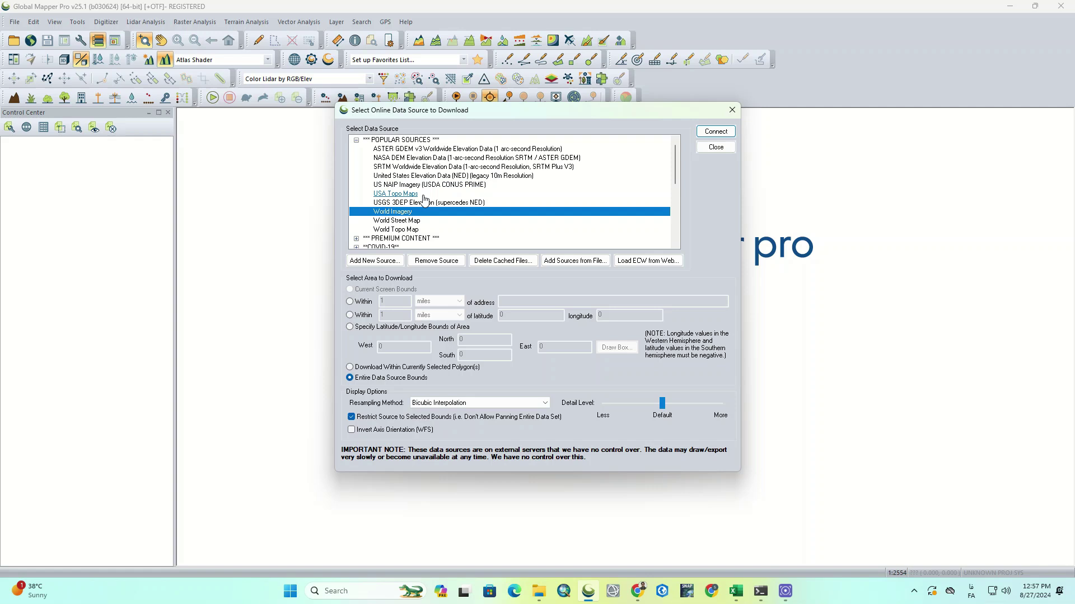
{"action": "scroll", "coordinate": [424, 203], "scroll_direction": "down", "scroll_amount": 2}
{"action": "scroll", "coordinate": [425, 204], "scroll_direction": "down", "scroll_amount": 1}
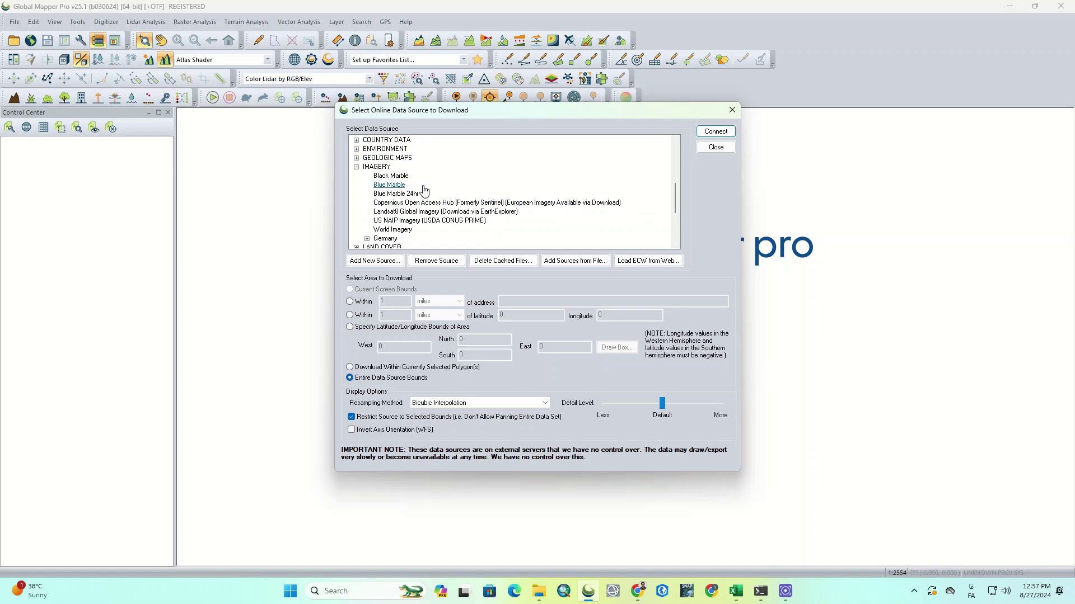
{"action": "scroll", "coordinate": [392, 168], "scroll_direction": "down", "scroll_amount": 3}
{"action": "left_click", "coordinate": [357, 167]}
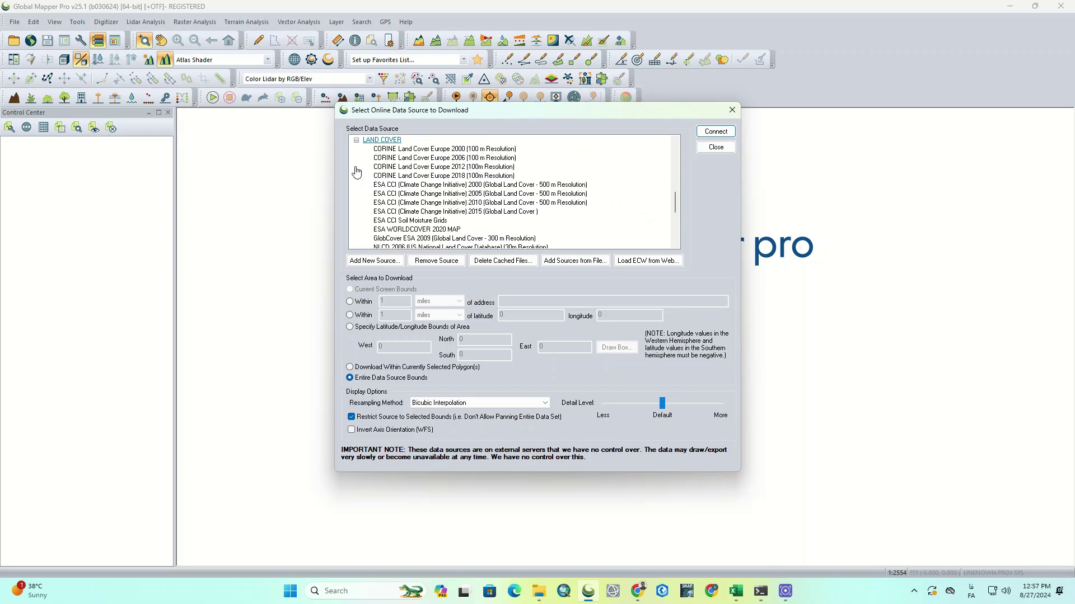
Step: Expand the LIDAR, WEATHER and WORLDWIDE DATA categories and select World Imagery
{"action": "scroll", "coordinate": [425, 172], "scroll_direction": "down", "scroll_amount": 4}
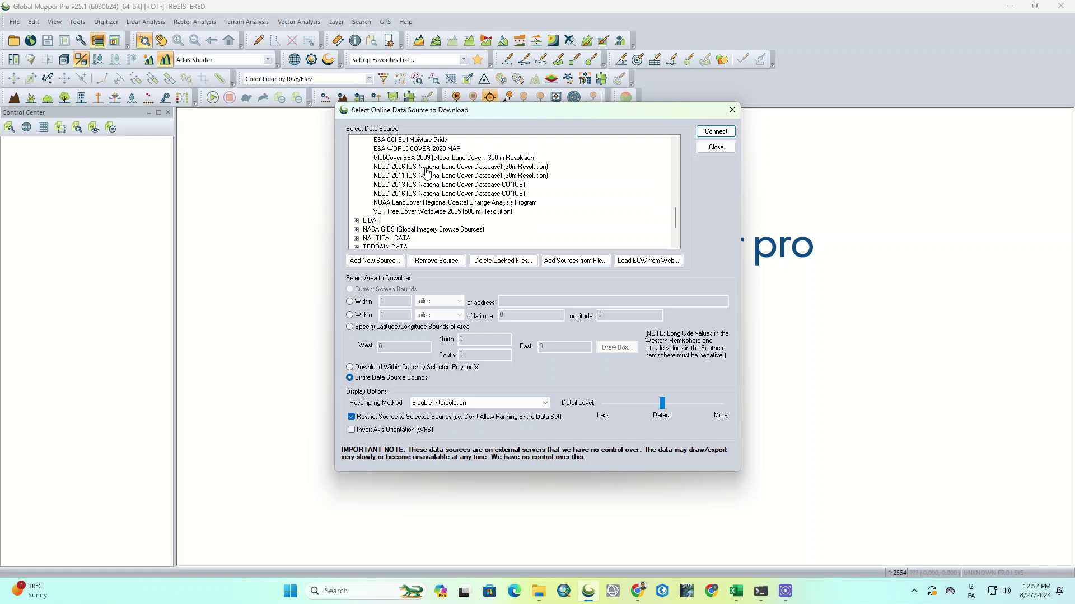
{"action": "scroll", "coordinate": [426, 172], "scroll_direction": "down", "scroll_amount": 1}
{"action": "left_click", "coordinate": [356, 167]}
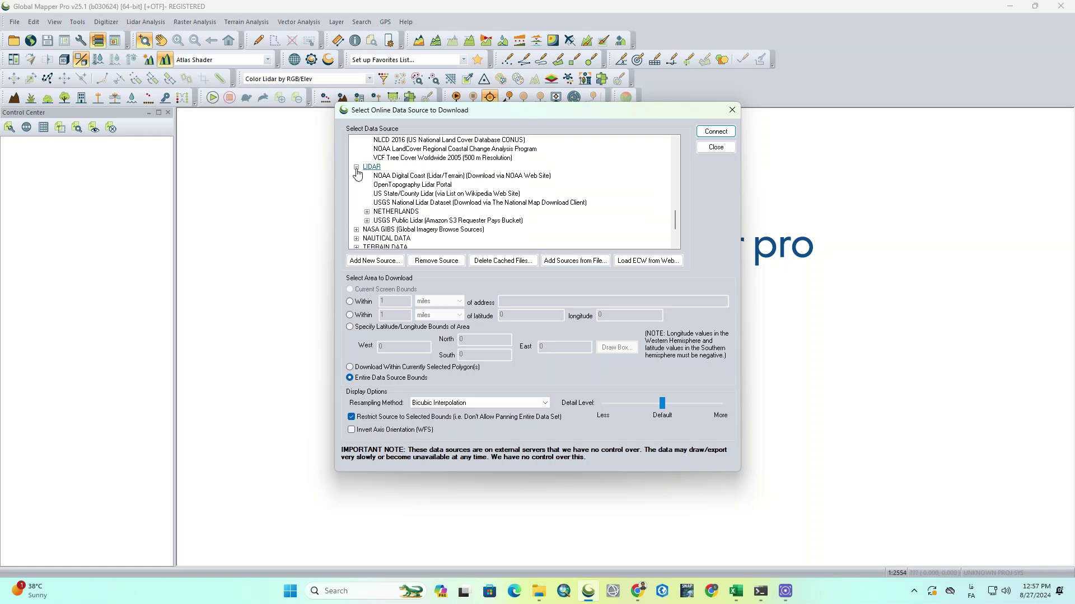
{"action": "scroll", "coordinate": [428, 181], "scroll_direction": "down", "scroll_amount": 2}
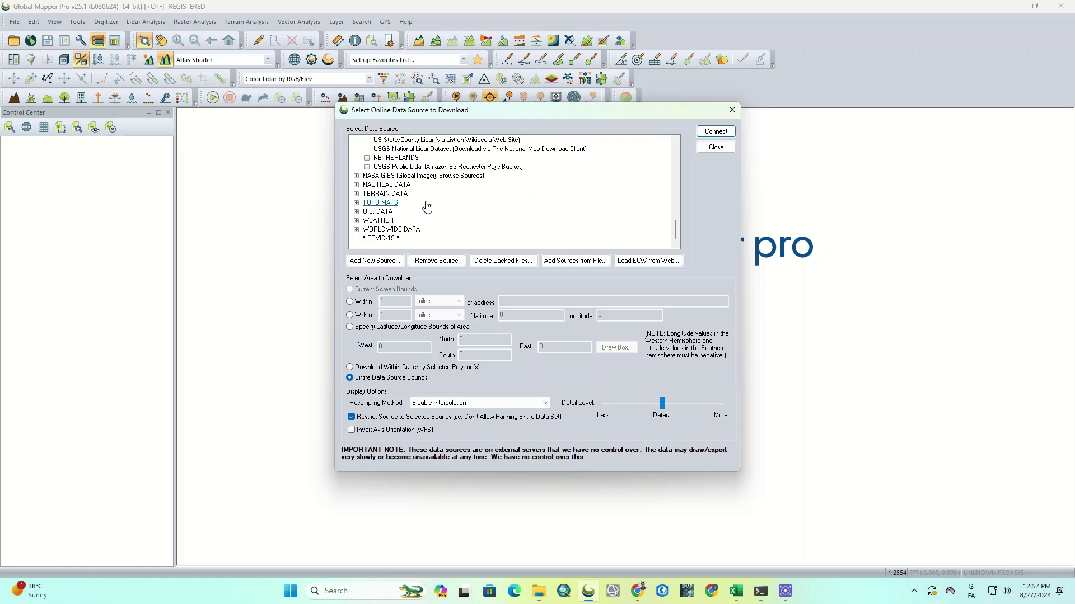
{"action": "left_click", "coordinate": [356, 220]}
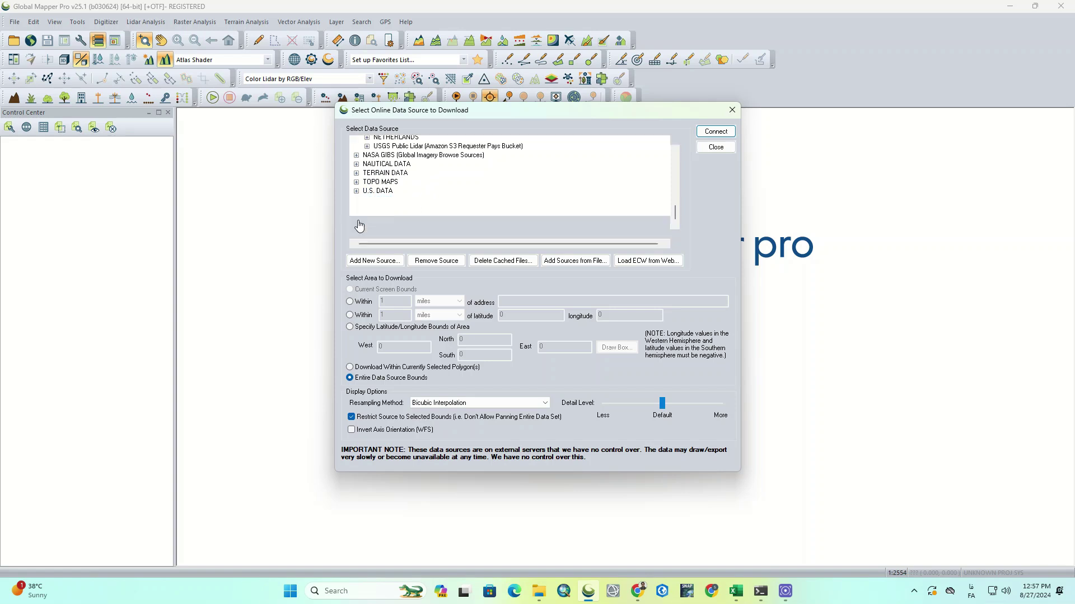
{"action": "scroll", "coordinate": [423, 185], "scroll_direction": "down", "scroll_amount": 1}
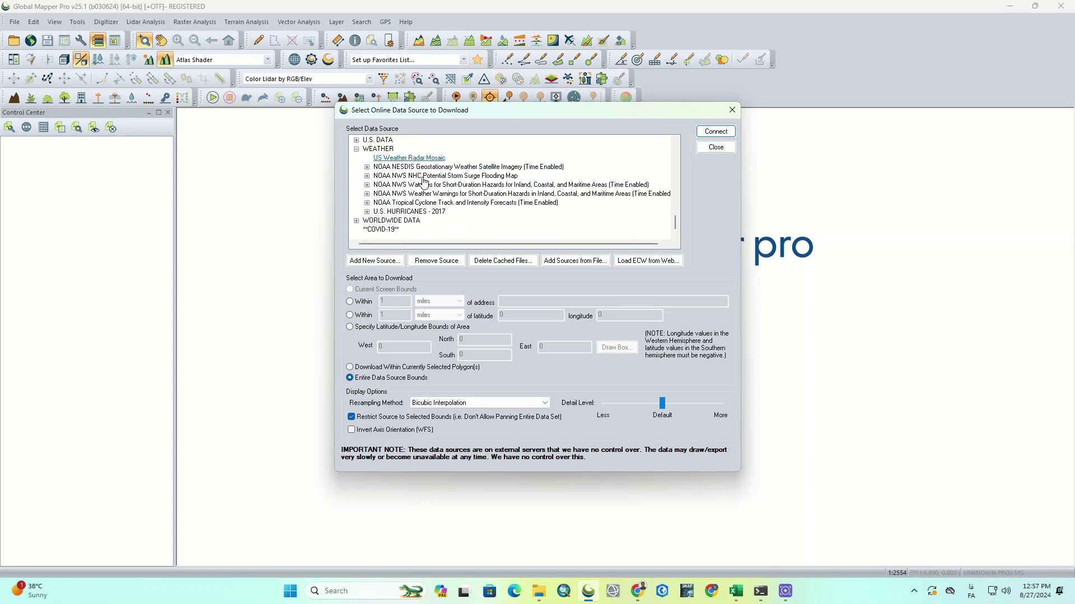
{"action": "left_click", "coordinate": [356, 220]}
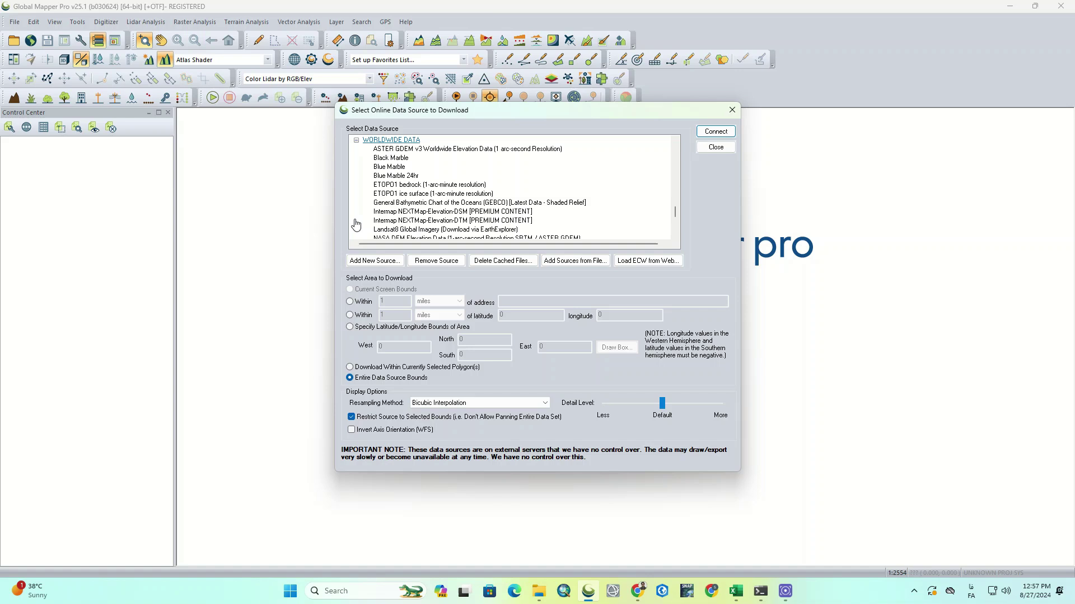
{"action": "scroll", "coordinate": [448, 209], "scroll_direction": "down", "scroll_amount": 4}
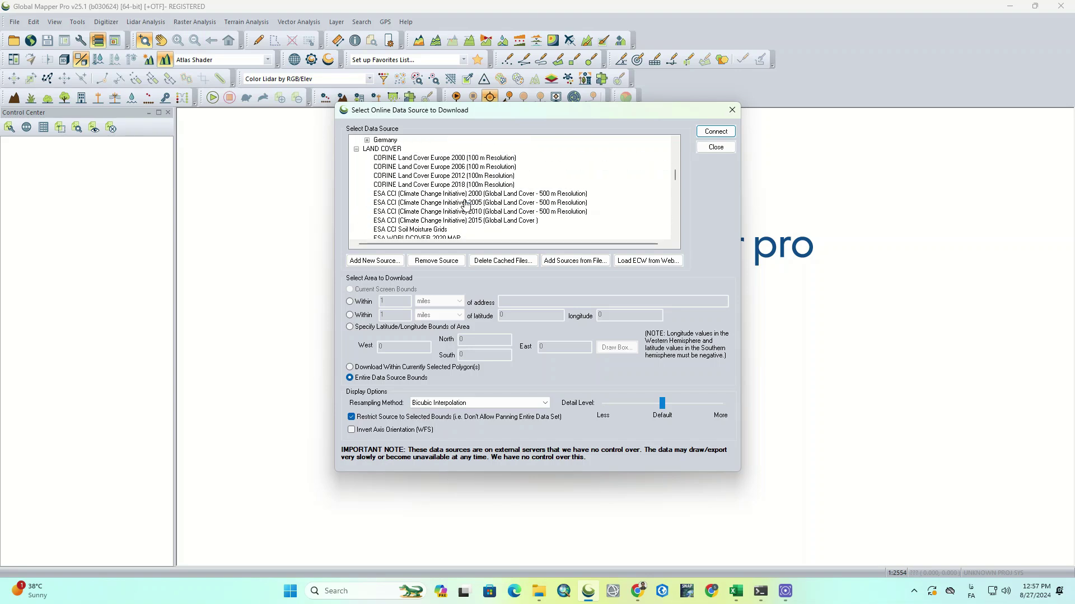
{"action": "left_click", "coordinate": [464, 195]}
{"action": "scroll", "coordinate": [465, 206], "scroll_direction": "up", "scroll_amount": 1}
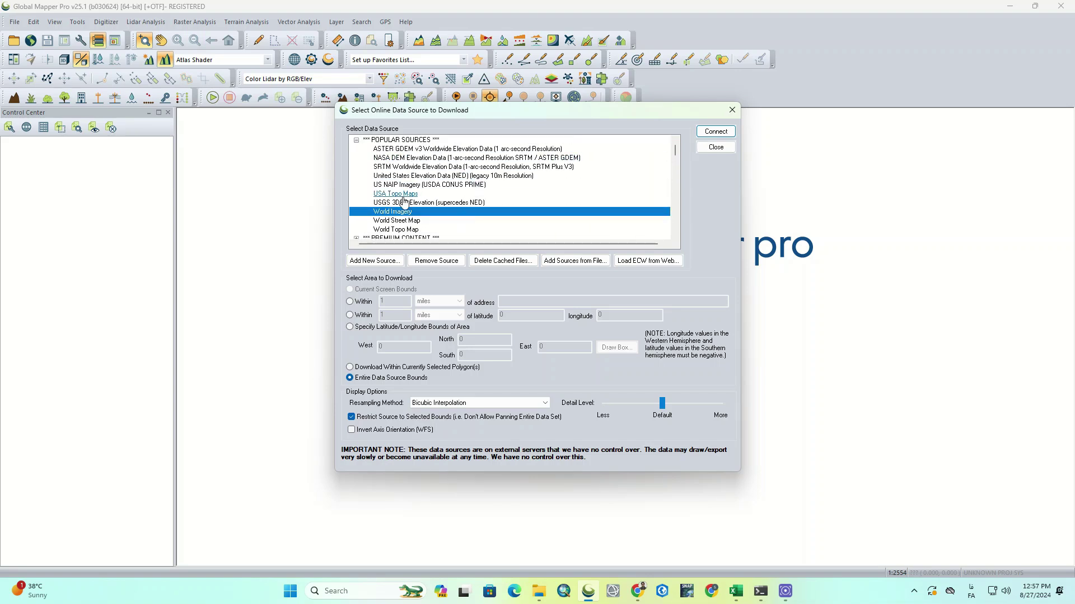
Step: Select World Imagery and connect to load it into the map
{"action": "left_click", "coordinate": [399, 223]}
{"action": "left_click", "coordinate": [398, 214]}
{"action": "left_click", "coordinate": [716, 132]}
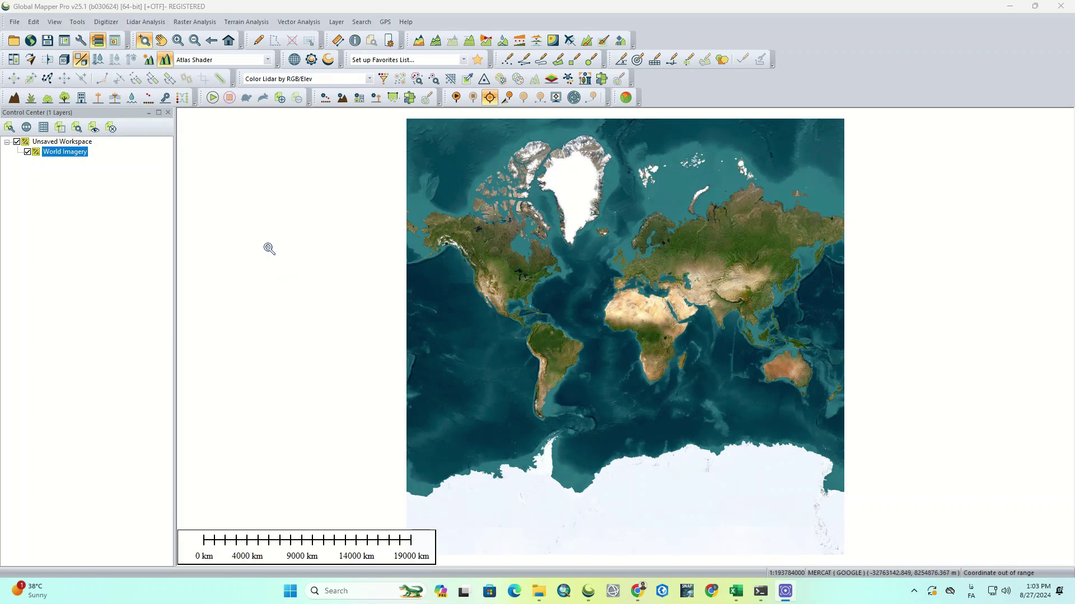
Step: Unload the World Imagery layer and confirm with Yes
{"action": "right_click", "coordinate": [82, 153]}
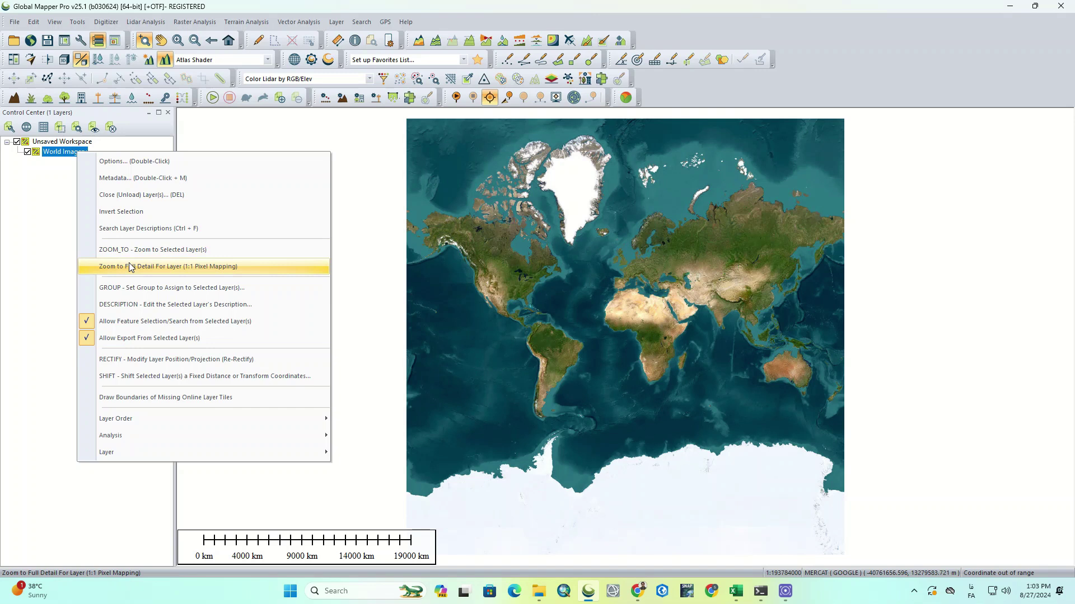
{"action": "left_click", "coordinate": [129, 200]}
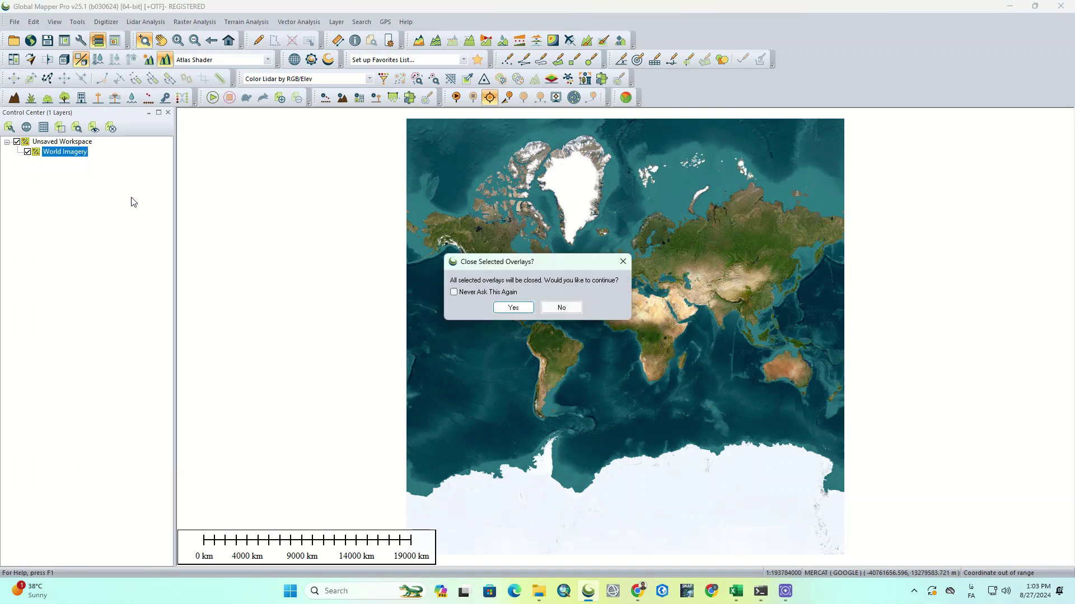
{"action": "left_click", "coordinate": [511, 308]}
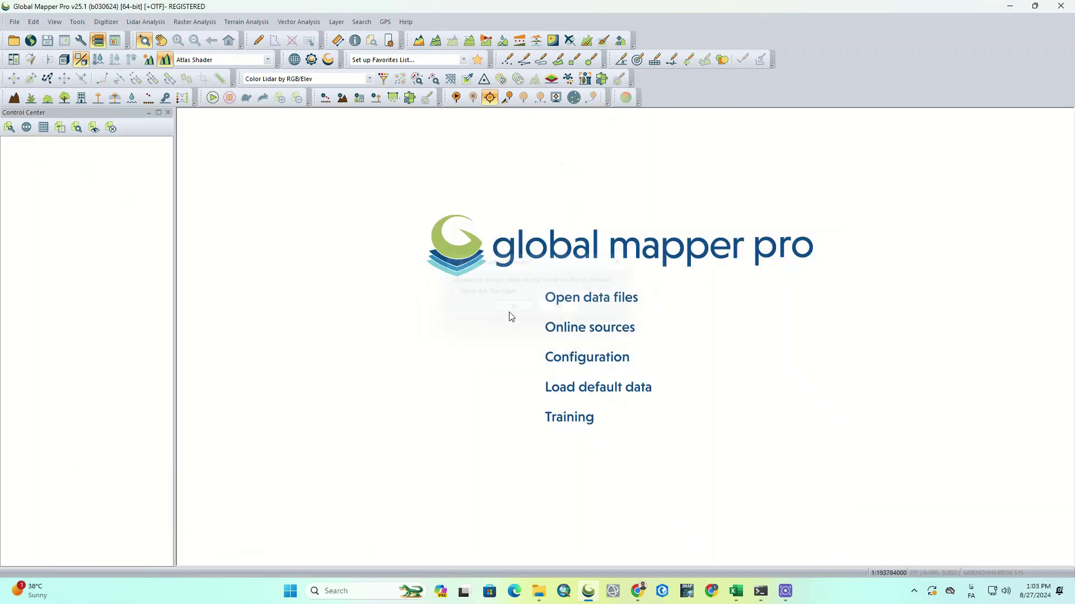
Step: Open Configuration and review the General, Vector Display, Export, Vector Formats and Raster Formats pages
{"action": "left_click", "coordinate": [614, 360]}
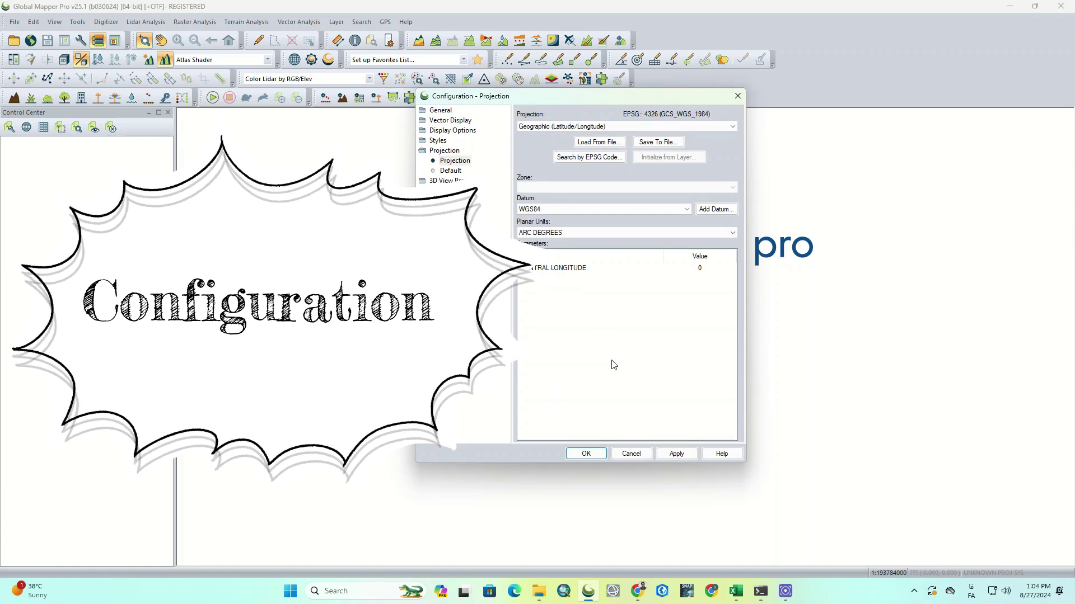
{"action": "left_click", "coordinate": [442, 111]}
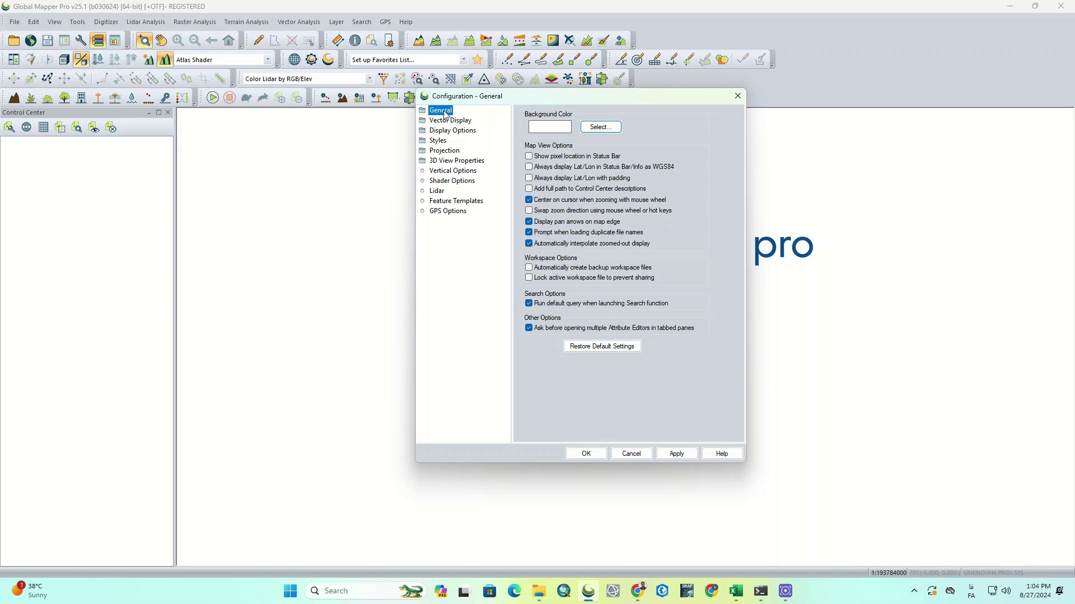
{"action": "left_click", "coordinate": [449, 121]}
{"action": "left_click", "coordinate": [442, 111]}
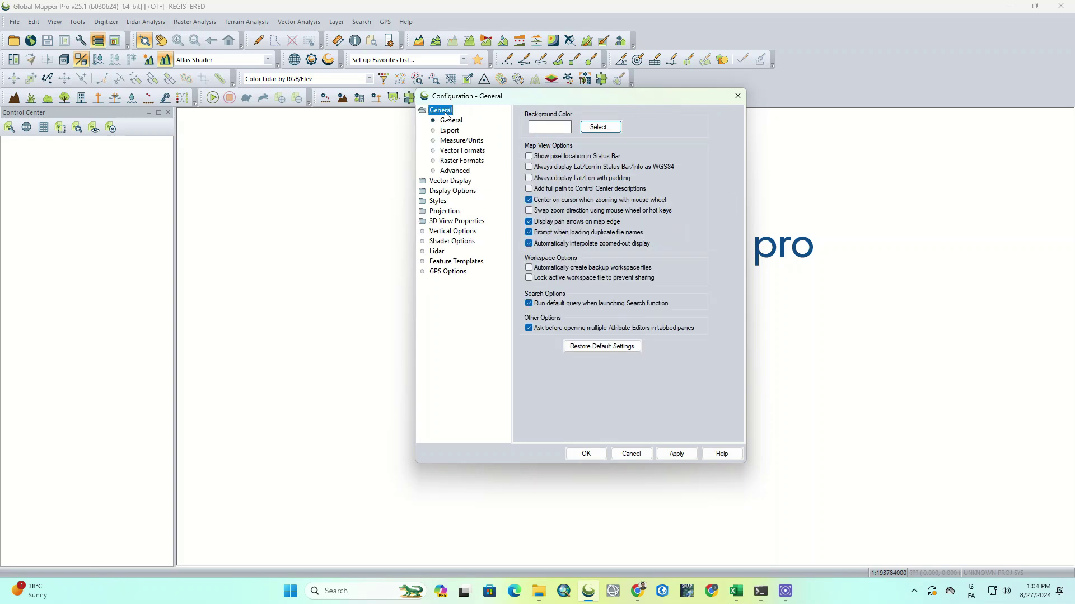
{"action": "left_click", "coordinate": [450, 132]}
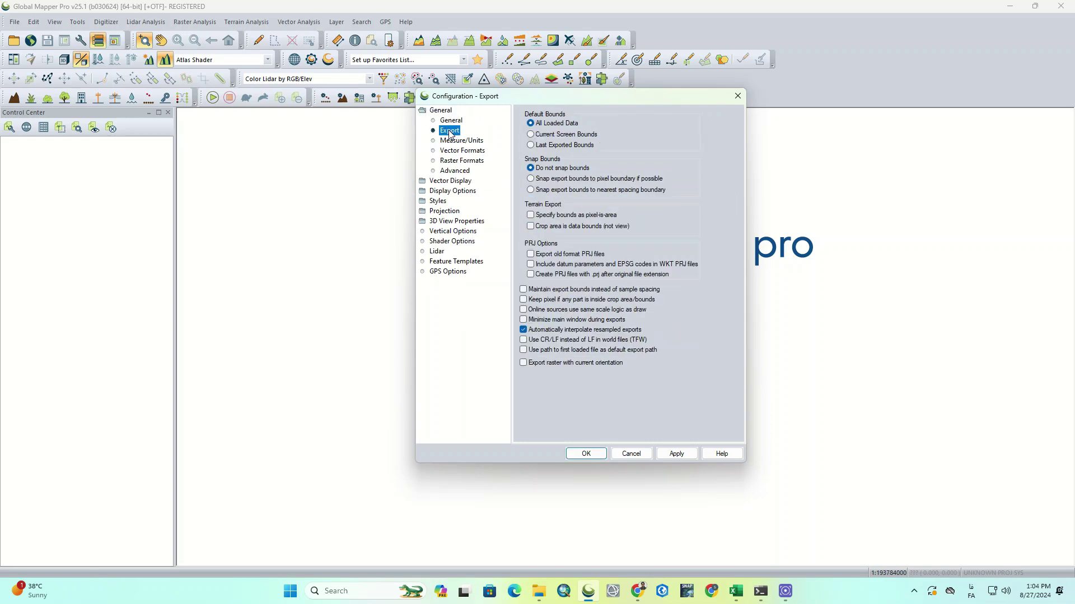
{"action": "left_click", "coordinate": [460, 151]}
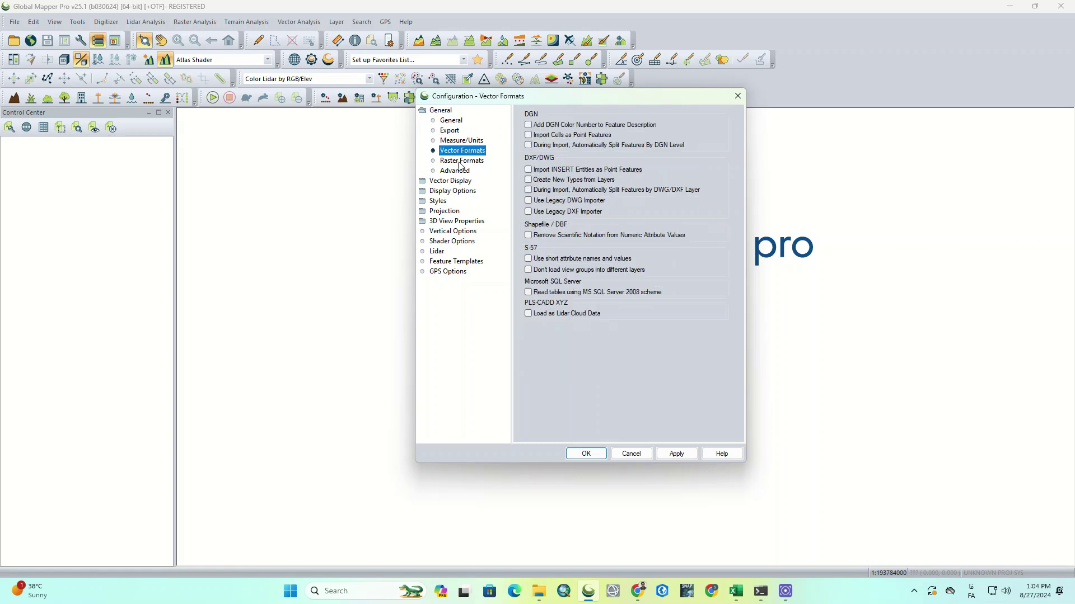
{"action": "left_click", "coordinate": [461, 161]}
Step: Review the Display Options, Styles, Projection, 3D View and Lidar pages, then close Configuration
{"action": "left_click", "coordinate": [451, 182]}
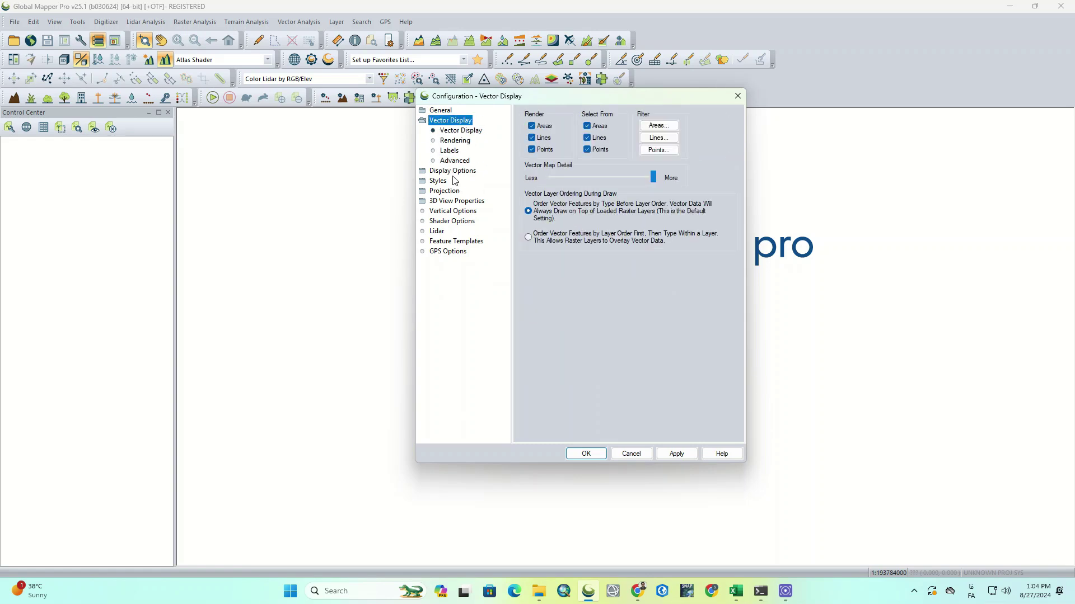
{"action": "left_click", "coordinate": [455, 171]}
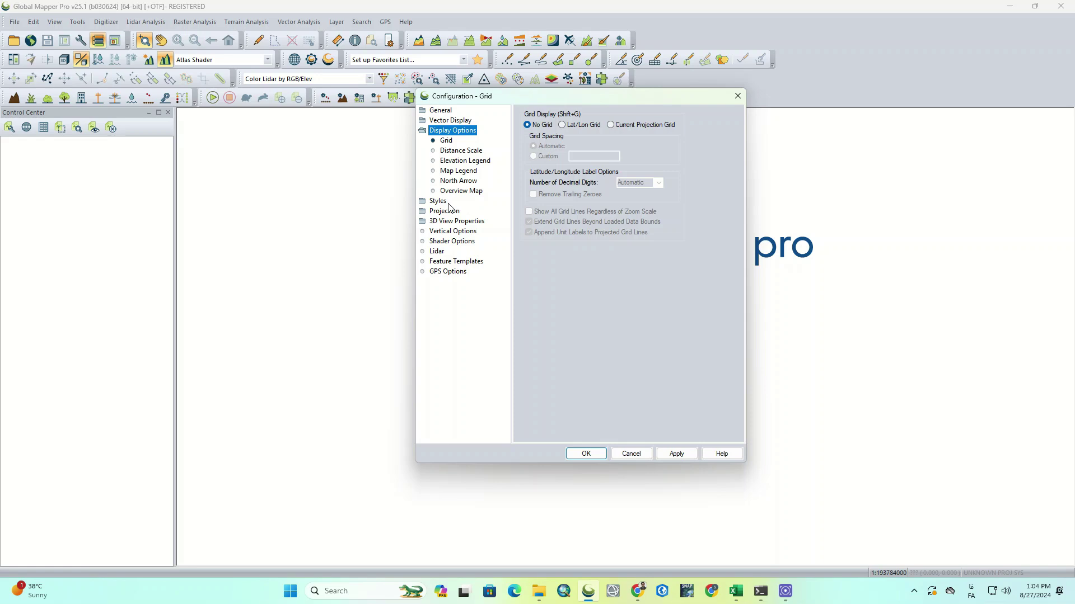
{"action": "left_click", "coordinate": [446, 201]}
{"action": "left_click", "coordinate": [445, 191]}
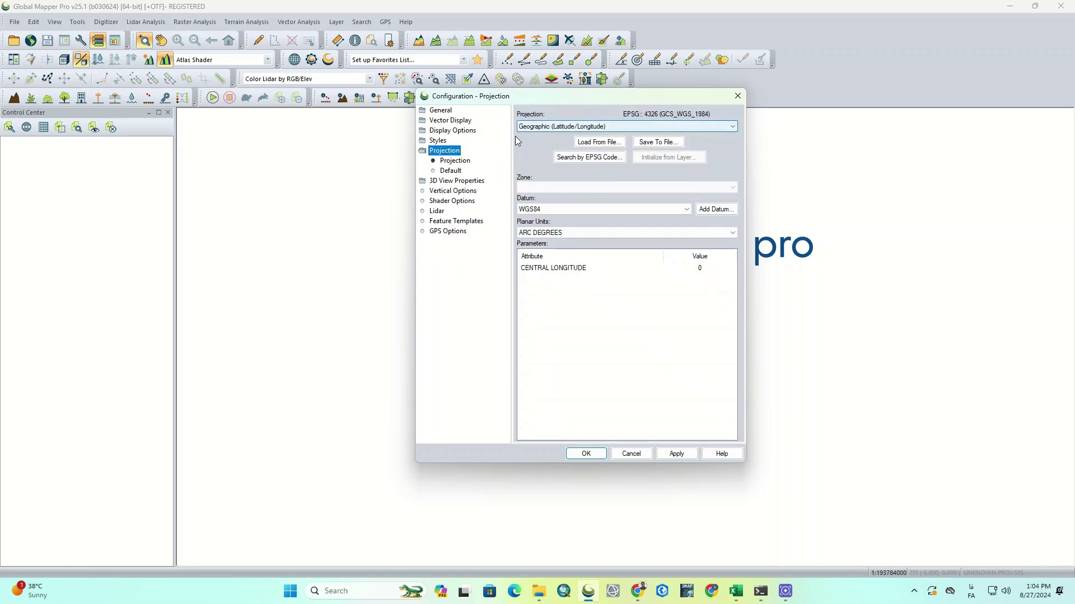
{"action": "left_click", "coordinate": [466, 182]}
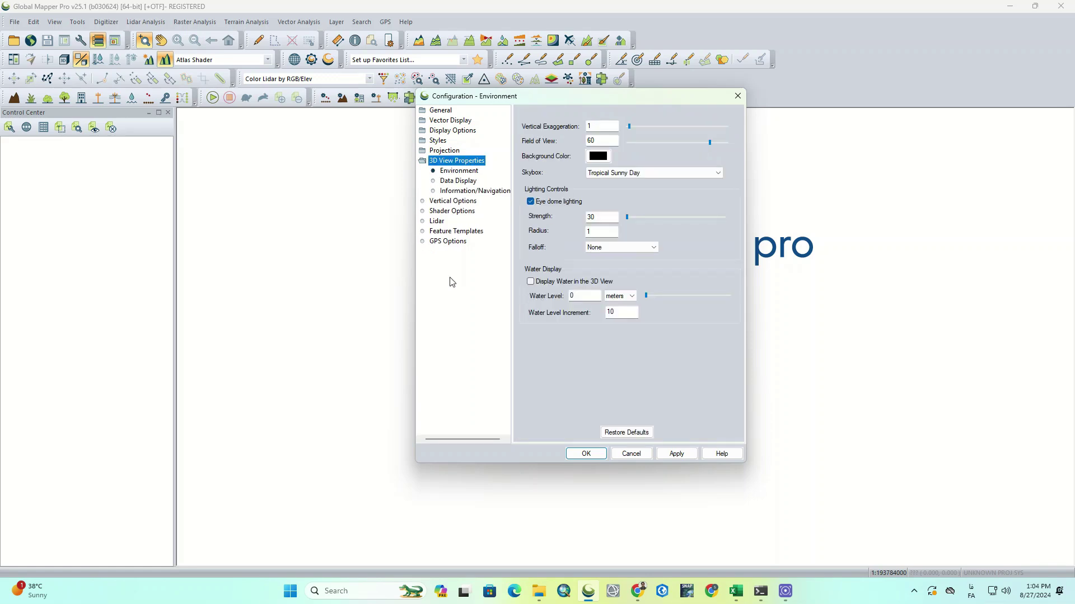
{"action": "left_click", "coordinate": [437, 222]}
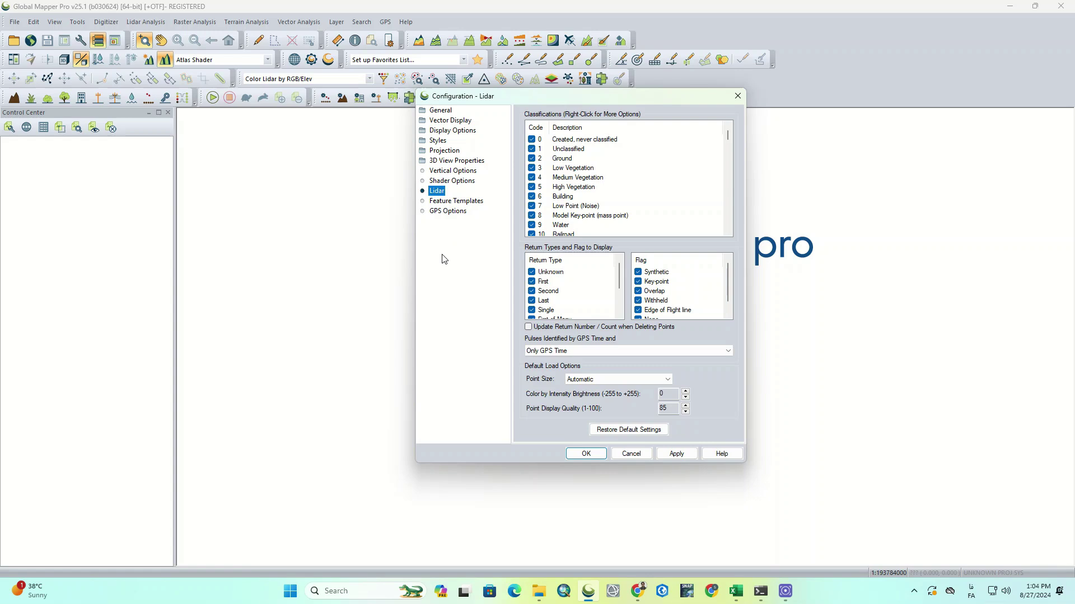
{"action": "left_click", "coordinate": [737, 95]}
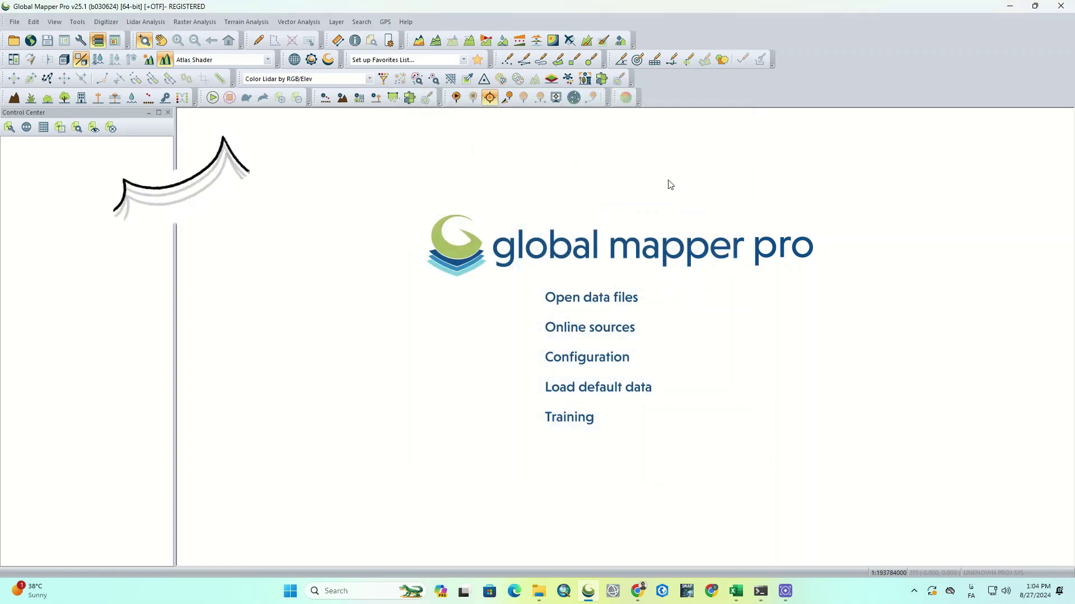
{"action": "left_click", "coordinate": [614, 387]}
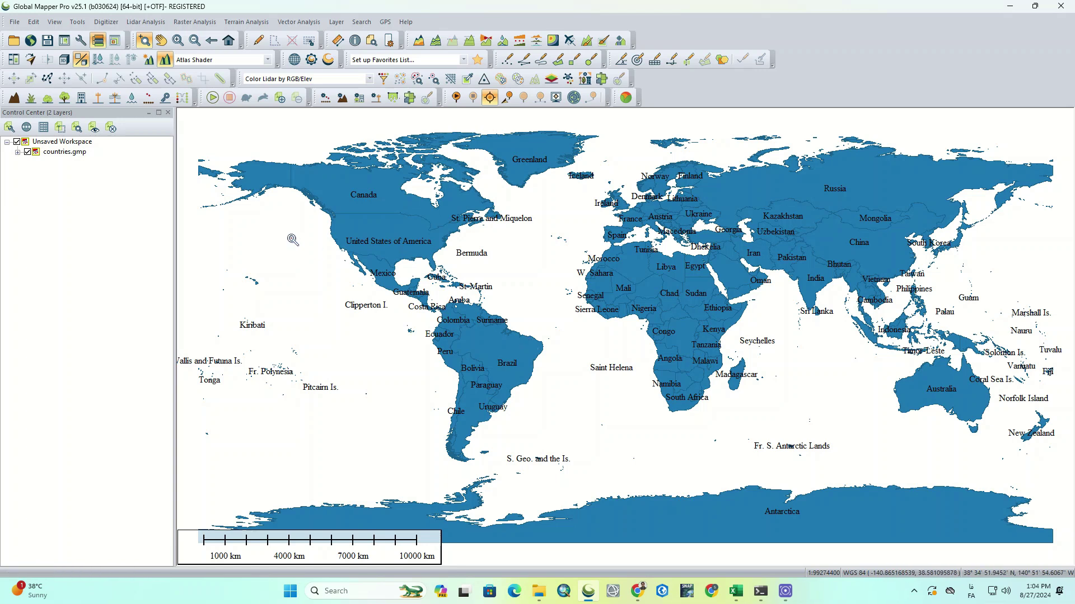
{"action": "right_click", "coordinate": [70, 155]}
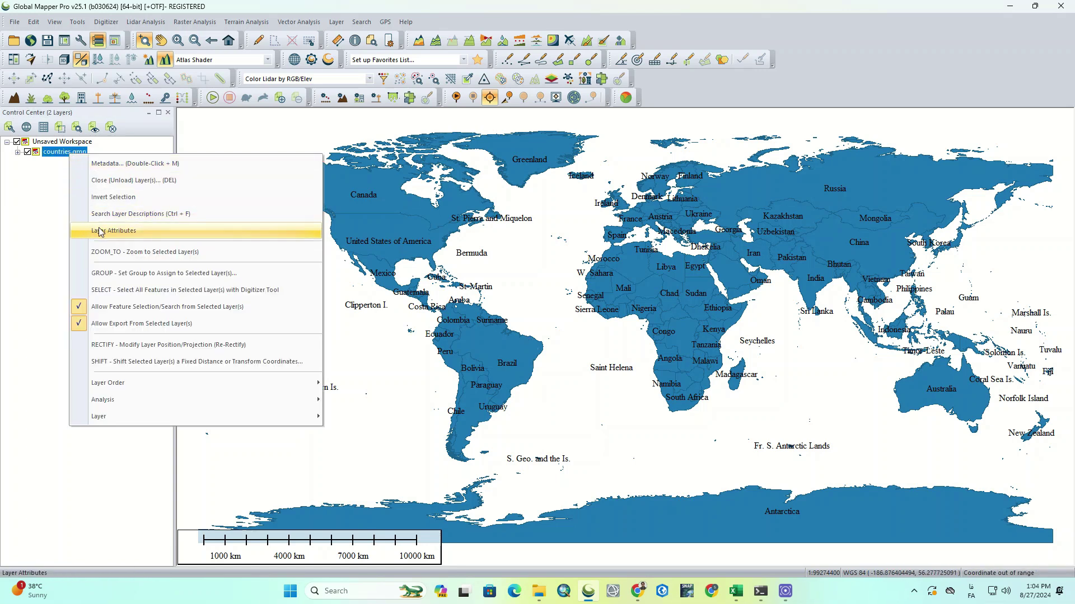
{"action": "left_click", "coordinate": [121, 181]}
Step: Confirm removing the countries layer and open the Public GIS Training page in Chrome
{"action": "left_click", "coordinate": [532, 310]}
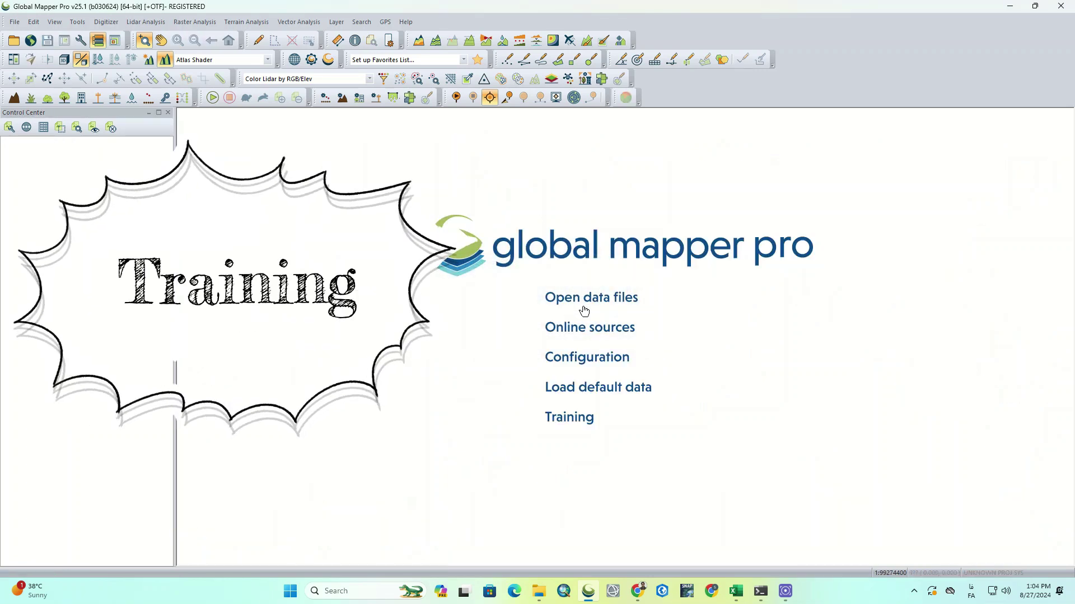
{"action": "left_click", "coordinate": [578, 424]}
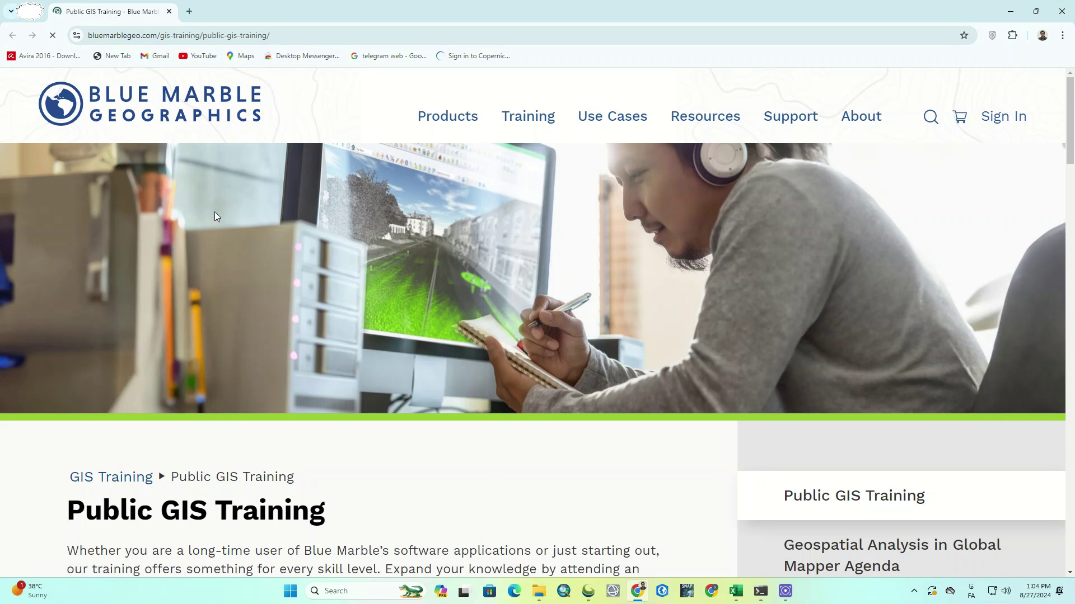
{"action": "scroll", "coordinate": [215, 217], "scroll_direction": "down", "scroll_amount": 3}
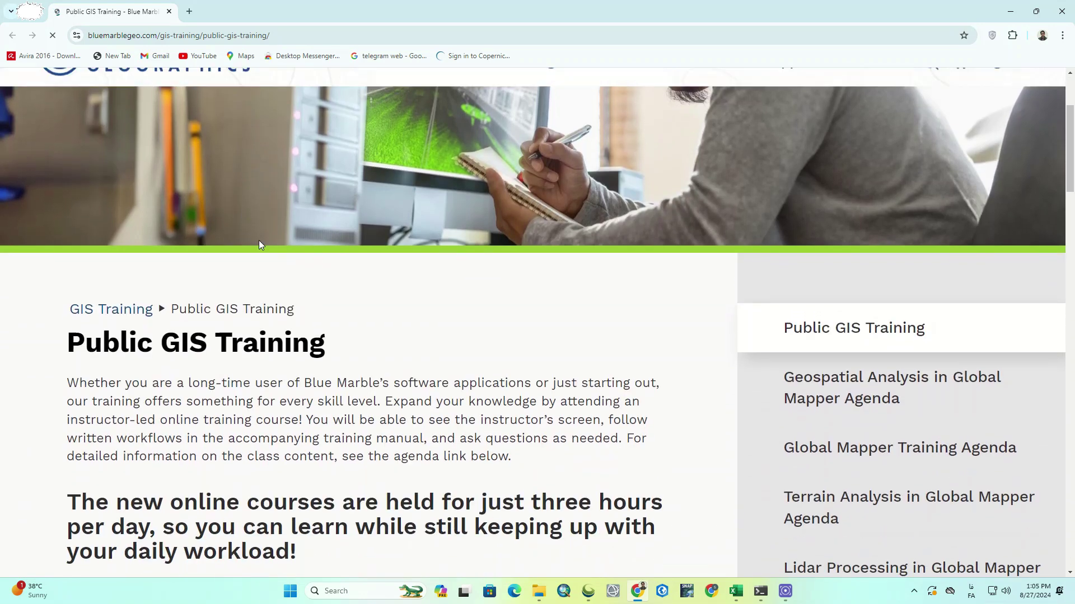
{"action": "scroll", "coordinate": [473, 321], "scroll_direction": "up", "scroll_amount": 3}
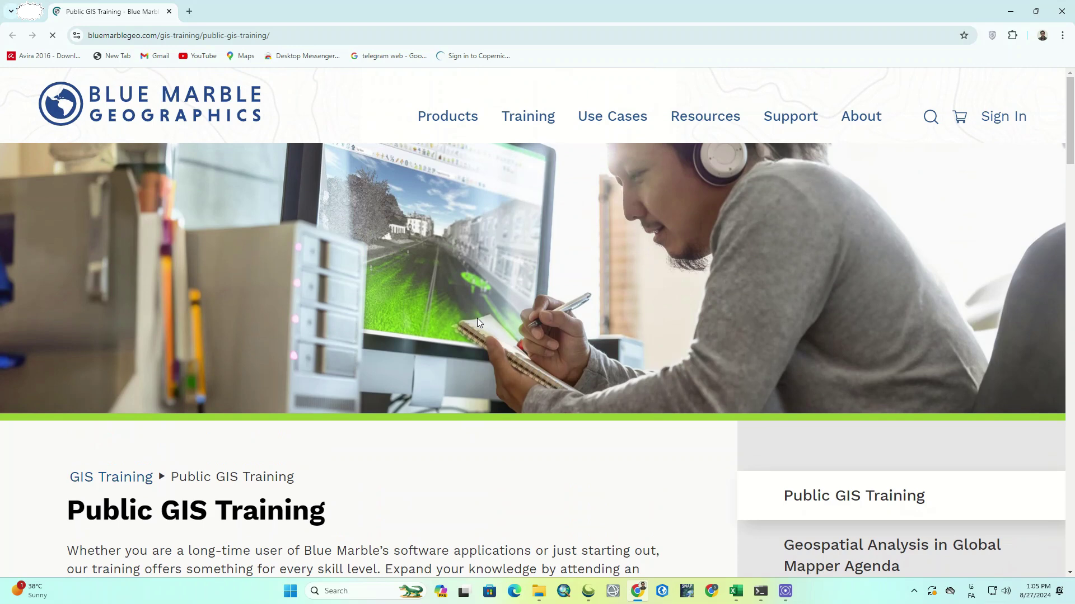
Step: Scroll through the training page, then bring Global Mapper Pro back to the front
{"action": "scroll", "coordinate": [477, 319], "scroll_direction": "down", "scroll_amount": 15}
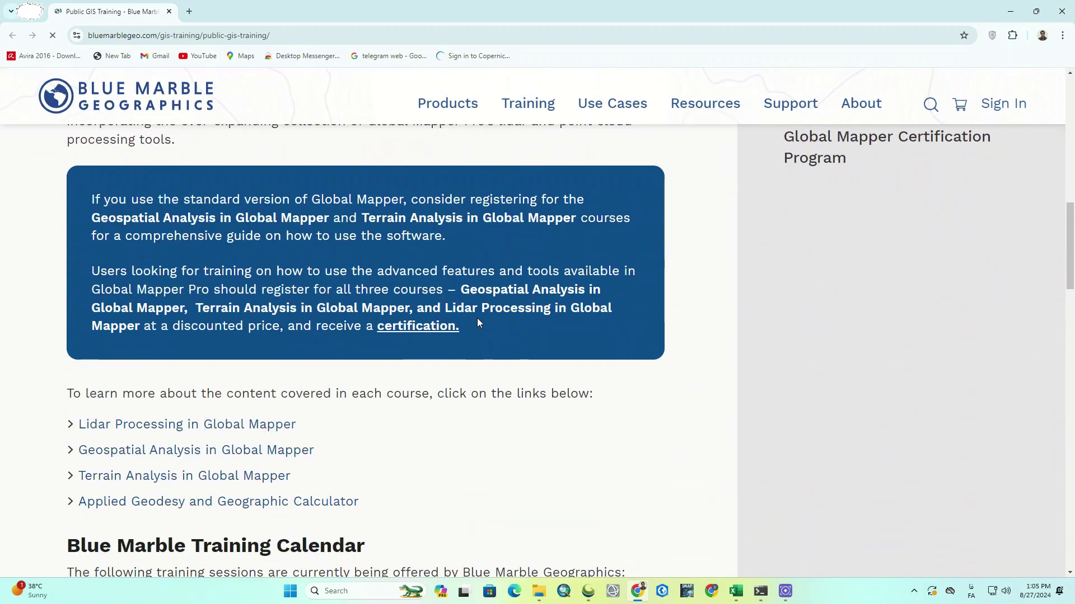
{"action": "scroll", "coordinate": [479, 323], "scroll_direction": "down", "scroll_amount": 4}
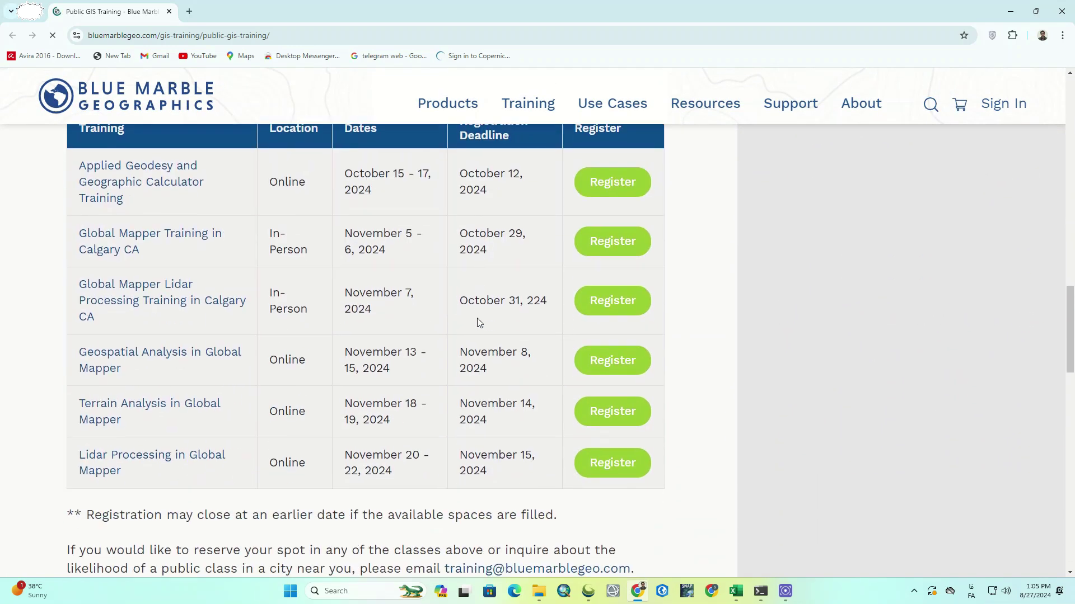
{"action": "scroll", "coordinate": [478, 323], "scroll_direction": "down", "scroll_amount": 8}
{"action": "scroll", "coordinate": [479, 323], "scroll_direction": "up", "scroll_amount": 20}
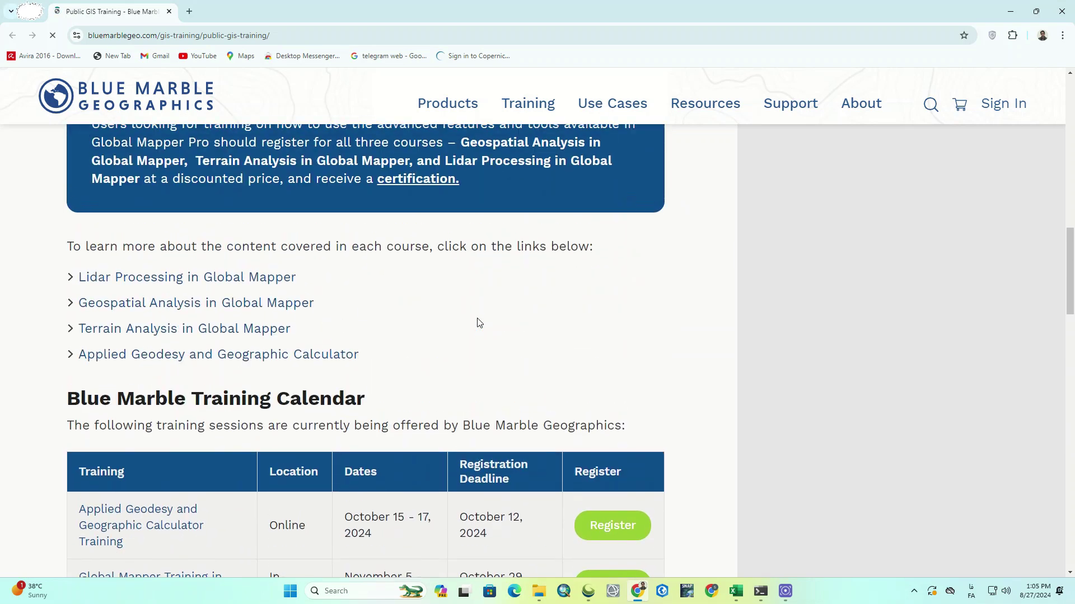
{"action": "scroll", "coordinate": [479, 323], "scroll_direction": "up", "scroll_amount": 7}
{"action": "left_click", "coordinate": [588, 591]}
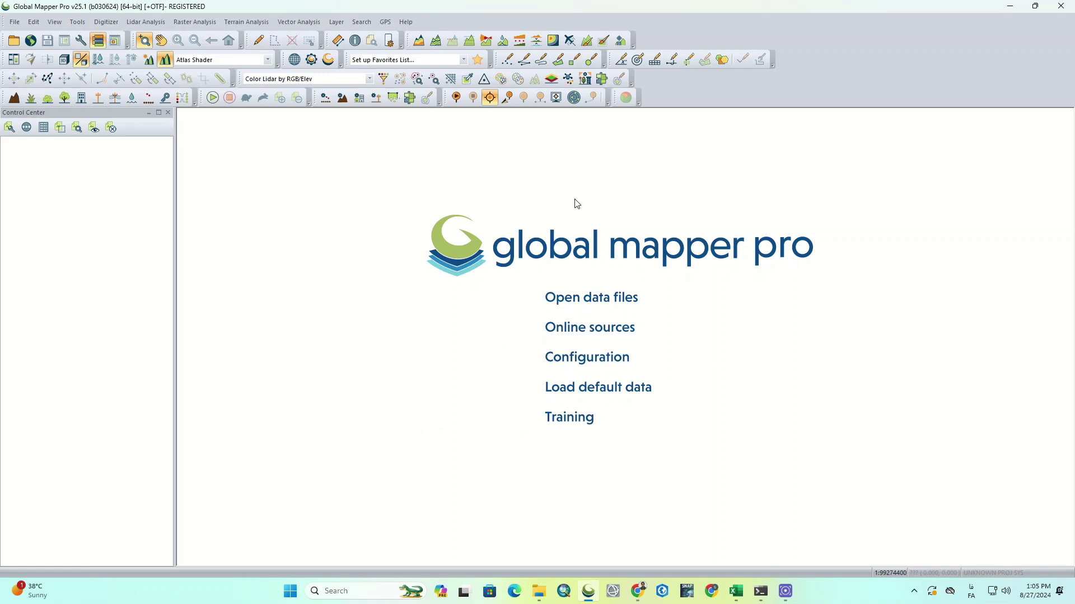
Step: Open the Customize dialog's toolbar list from the toolbar's Add or Remove Buttons menu
{"action": "left_click", "coordinate": [638, 100]}
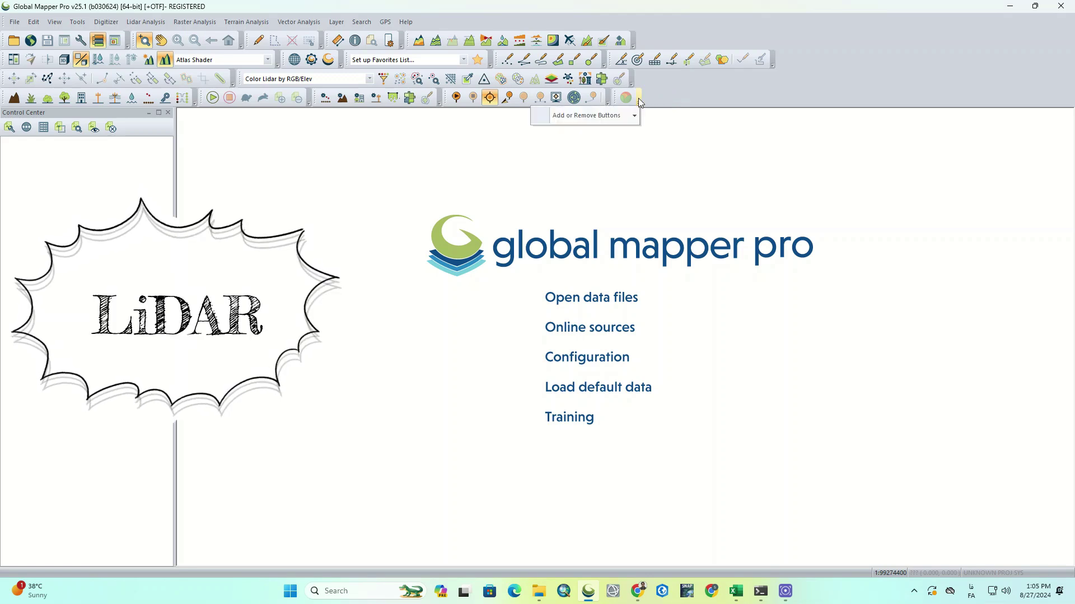
{"action": "mouse_move", "coordinate": [634, 116]}
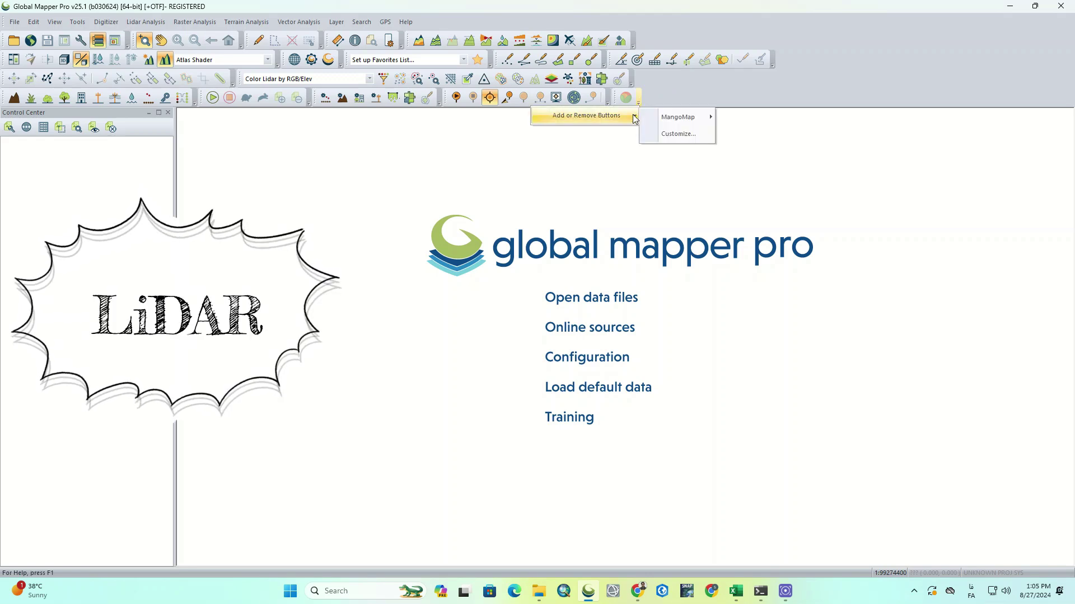
{"action": "left_click", "coordinate": [675, 133]}
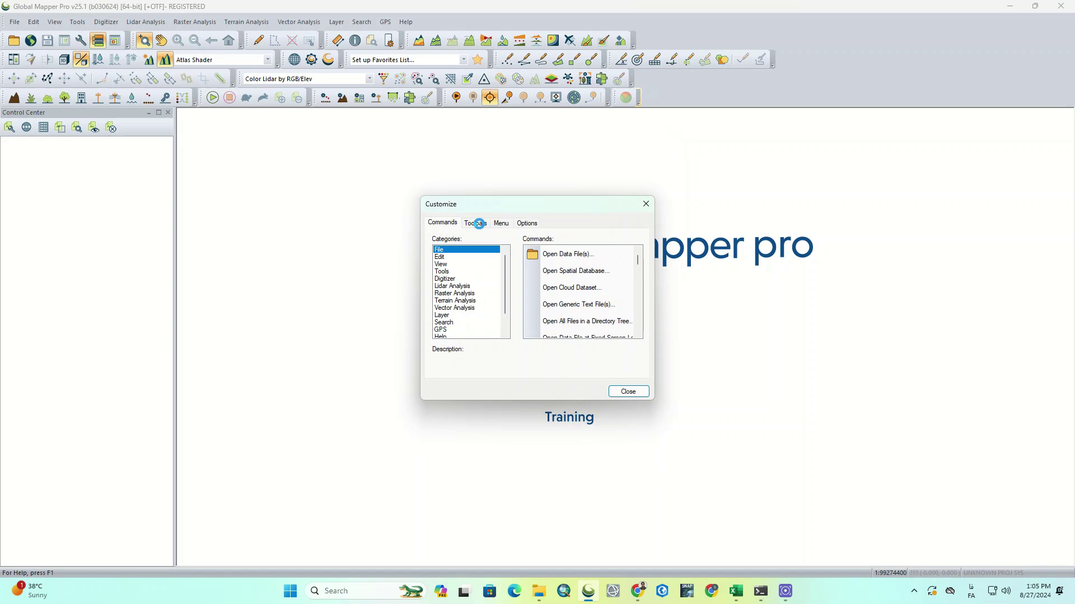
{"action": "left_click", "coordinate": [479, 224]}
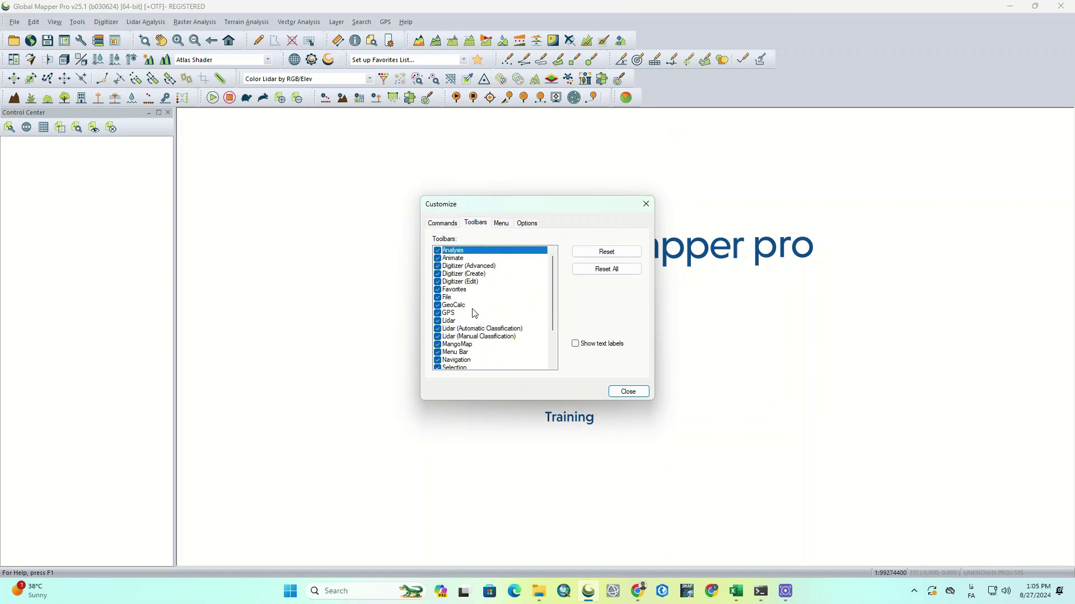
Step: Hide the Lidar and Lidar (Automatic Classification) toolbars, toggling Lidar (Manual Classification) off and on
{"action": "left_click", "coordinate": [440, 322]}
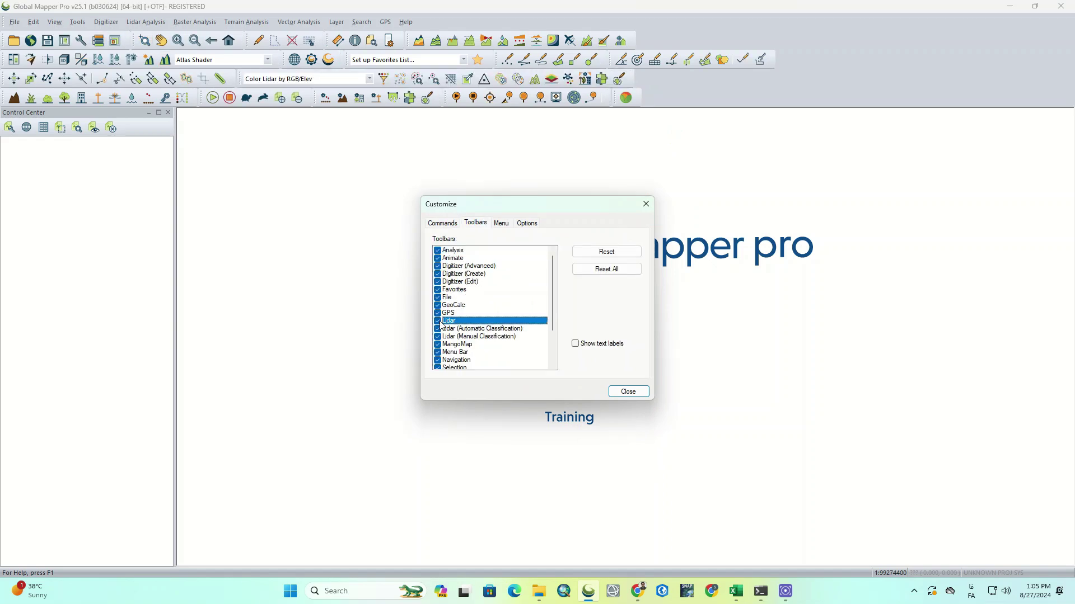
{"action": "left_click", "coordinate": [438, 322]}
{"action": "left_click", "coordinate": [438, 329]}
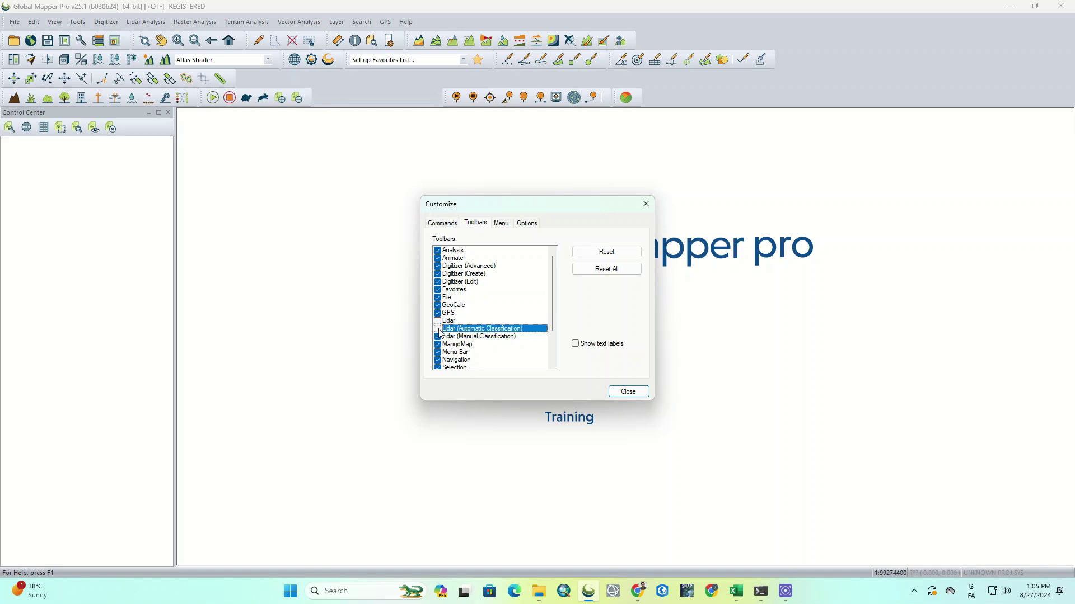
{"action": "left_click", "coordinate": [438, 337]}
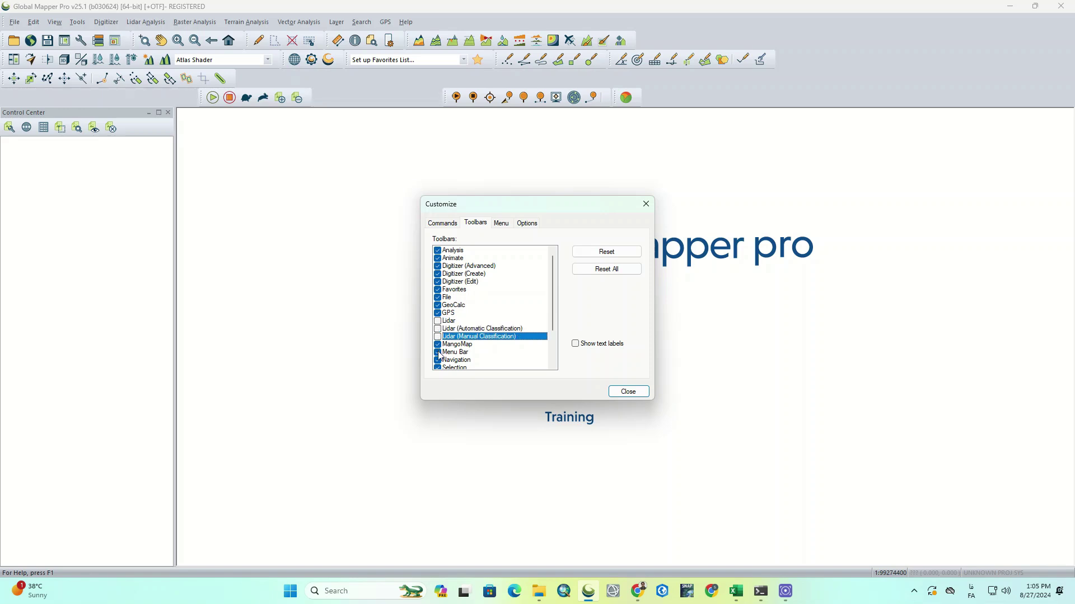
{"action": "left_click", "coordinate": [438, 337]}
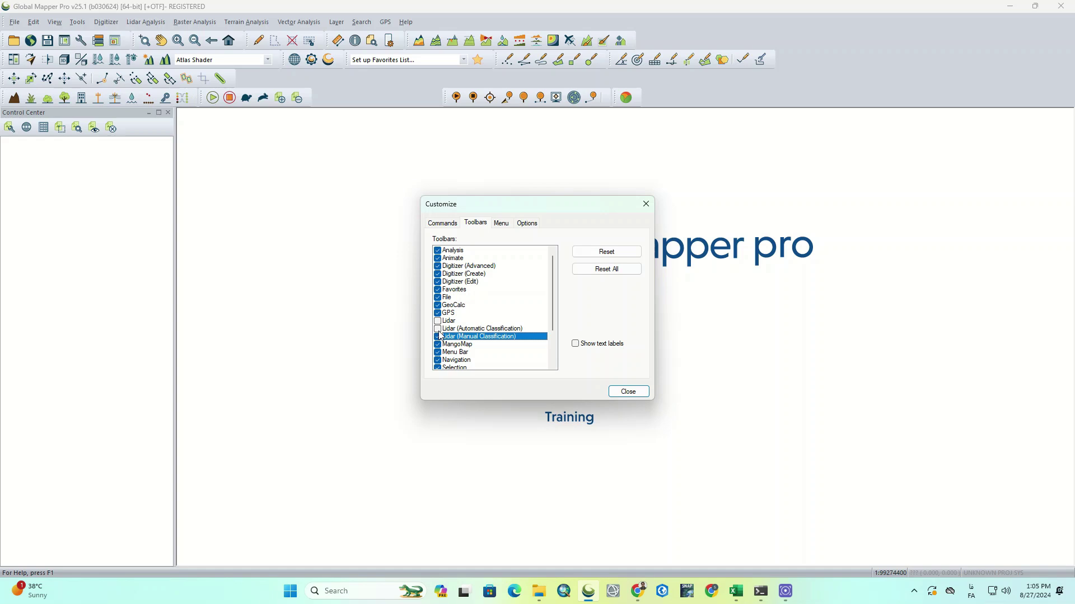